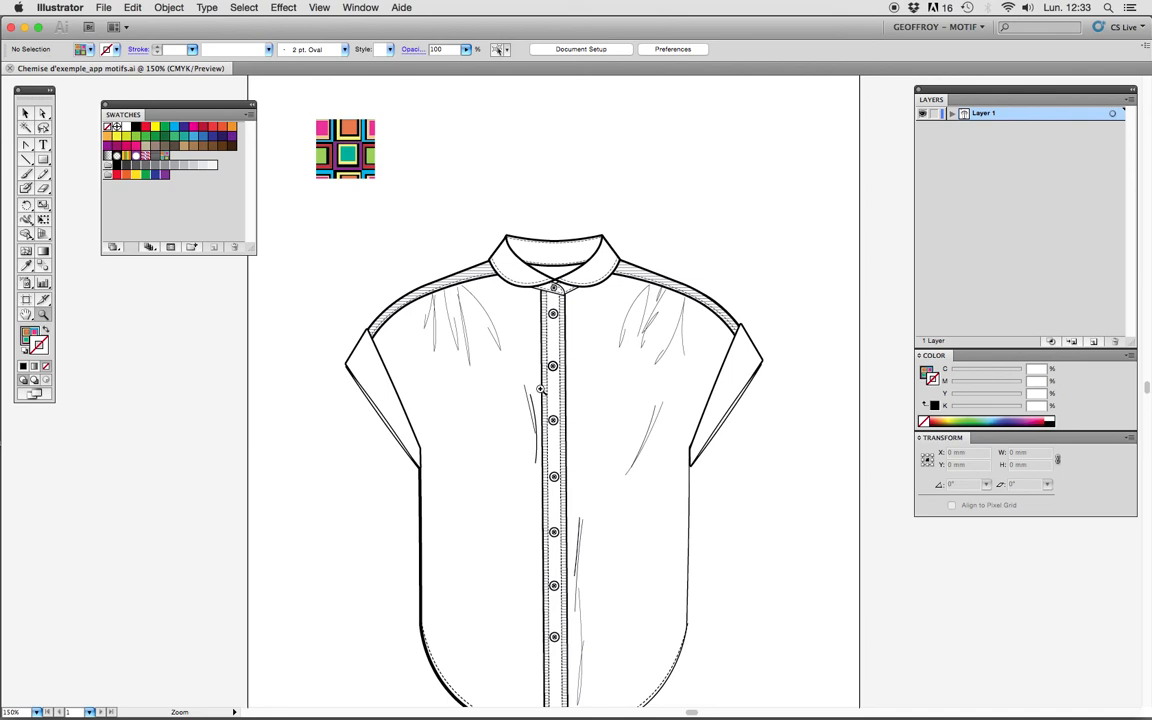
# - Move the multicoloured square pattern swatch artwork closer to the shirt's collar
pyautogui.scroll(3, 555, 320)
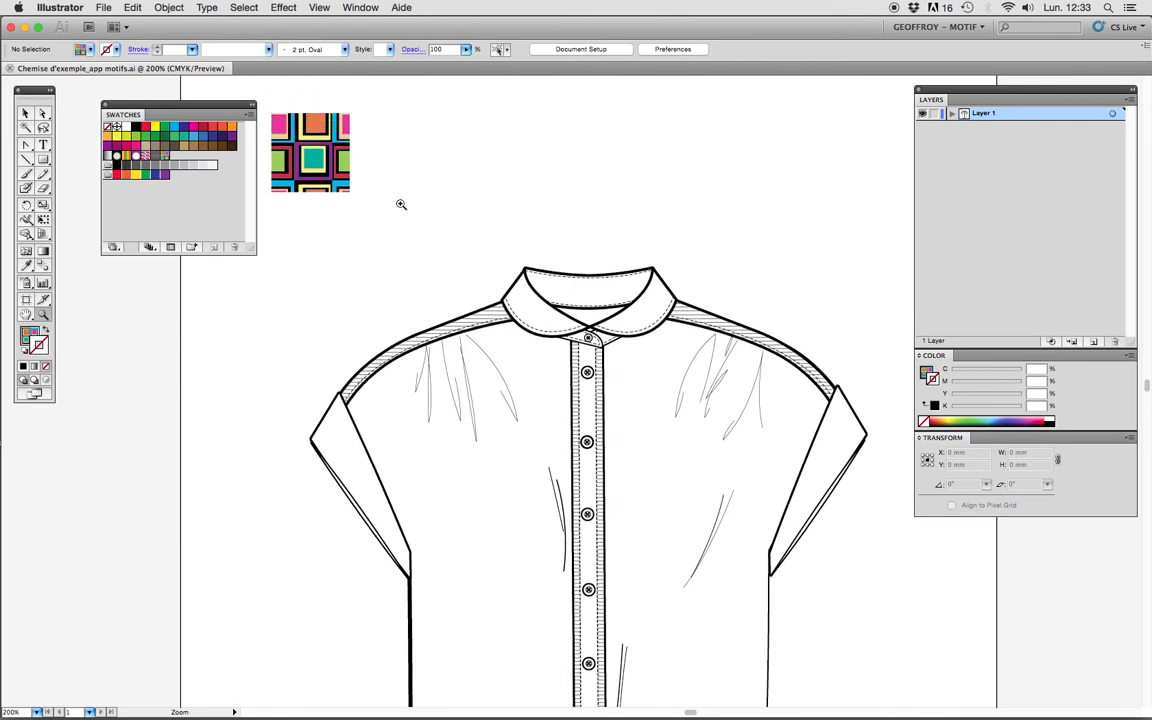
pyautogui.click(25, 112)
pyautogui.click(304, 147)
pyautogui.moveTo(303, 148); pyautogui.dragTo(415, 183)
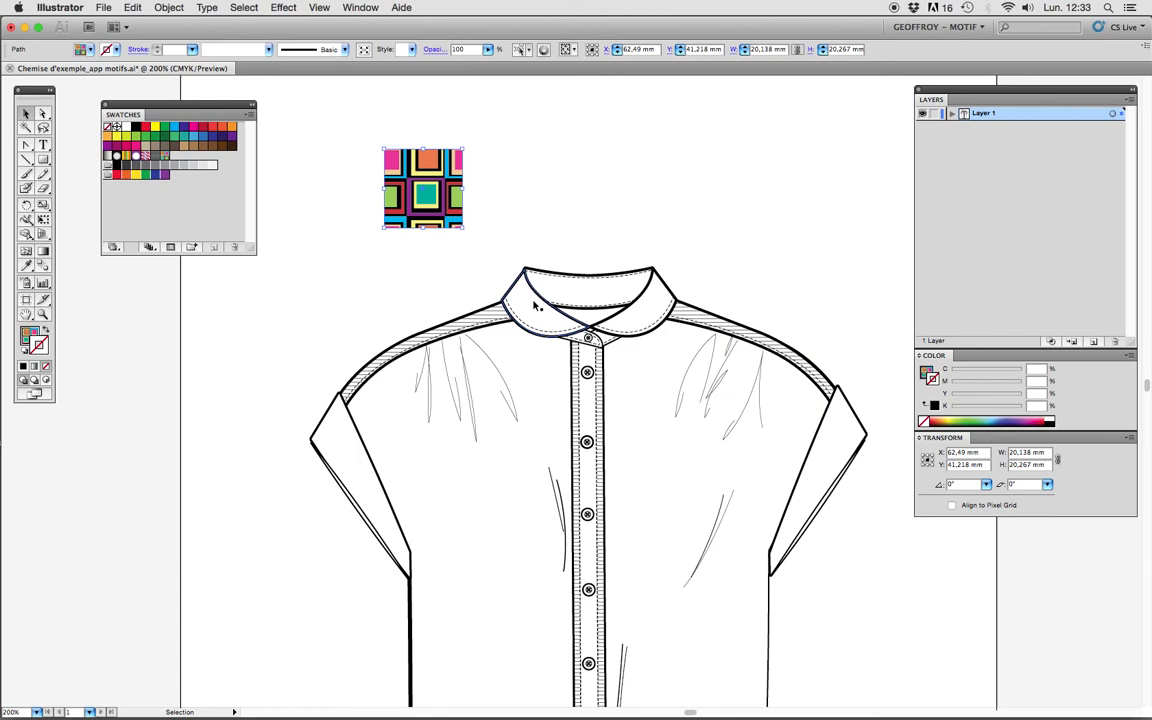
# - Inspect the right collar flap and both sleeve shapes by selecting each in turn, leaving nothing selected
pyautogui.click(632, 303)
pyautogui.click(830, 442)
pyautogui.click(380, 481)
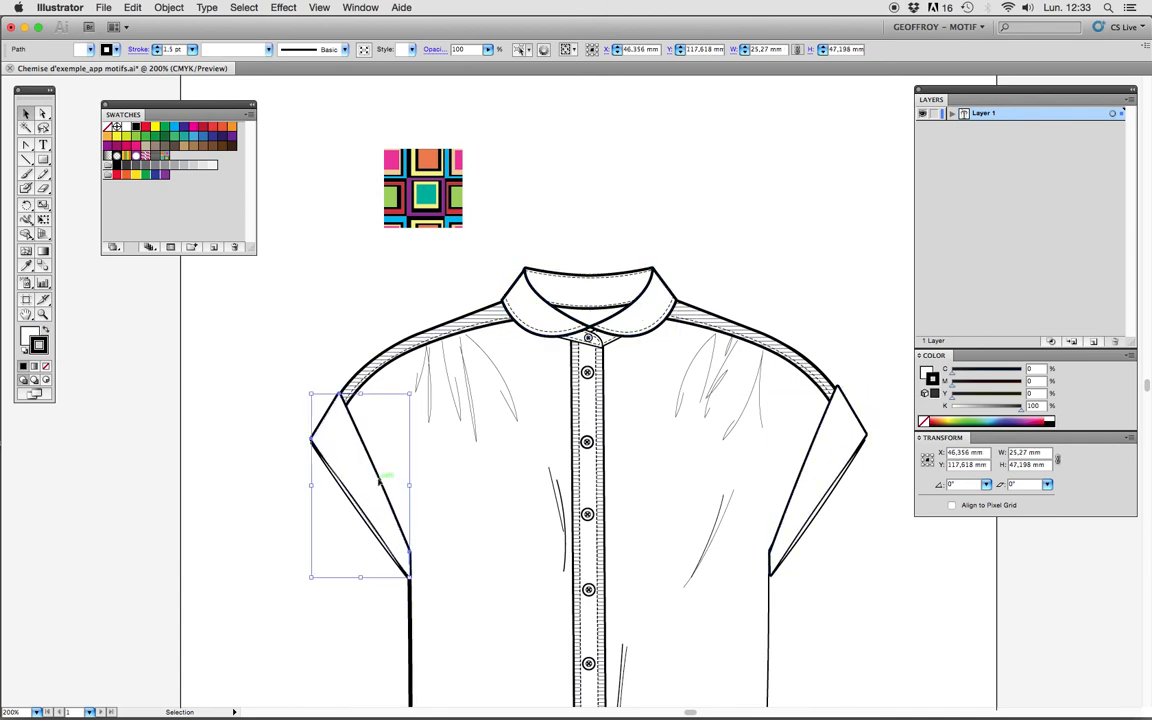
pyautogui.click(526, 219)
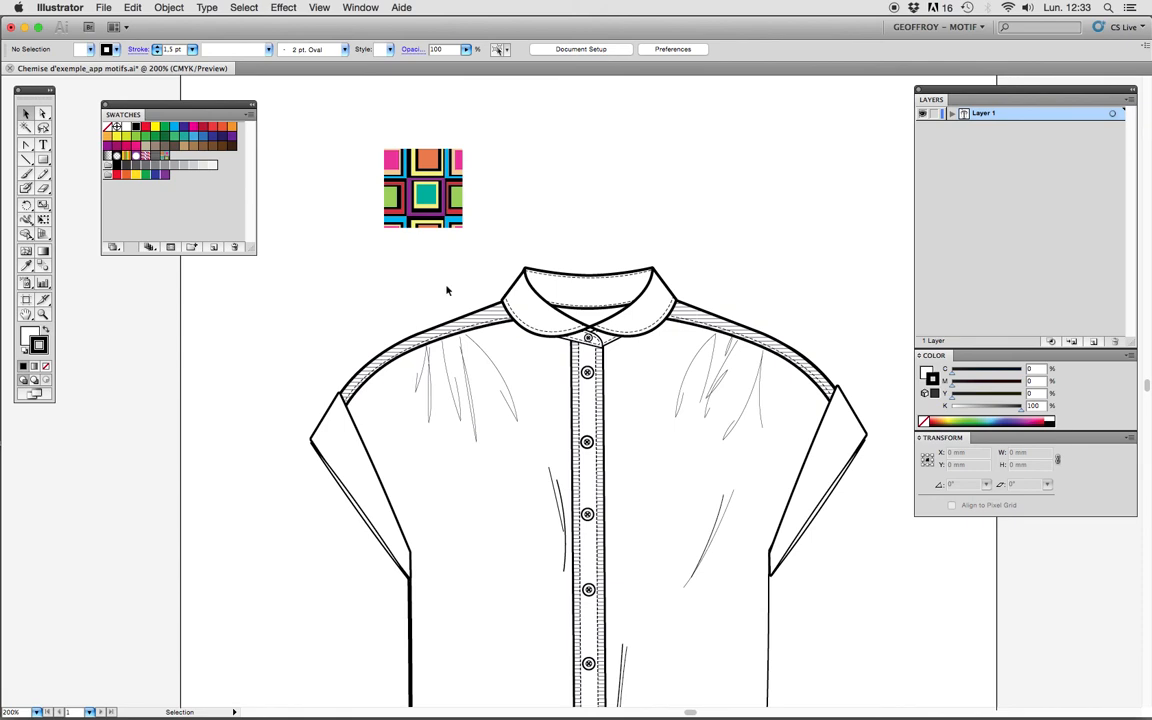
# - Select the shirt's left collar flap and bring the Swatches panel beside the pattern square
pyautogui.click(543, 314)
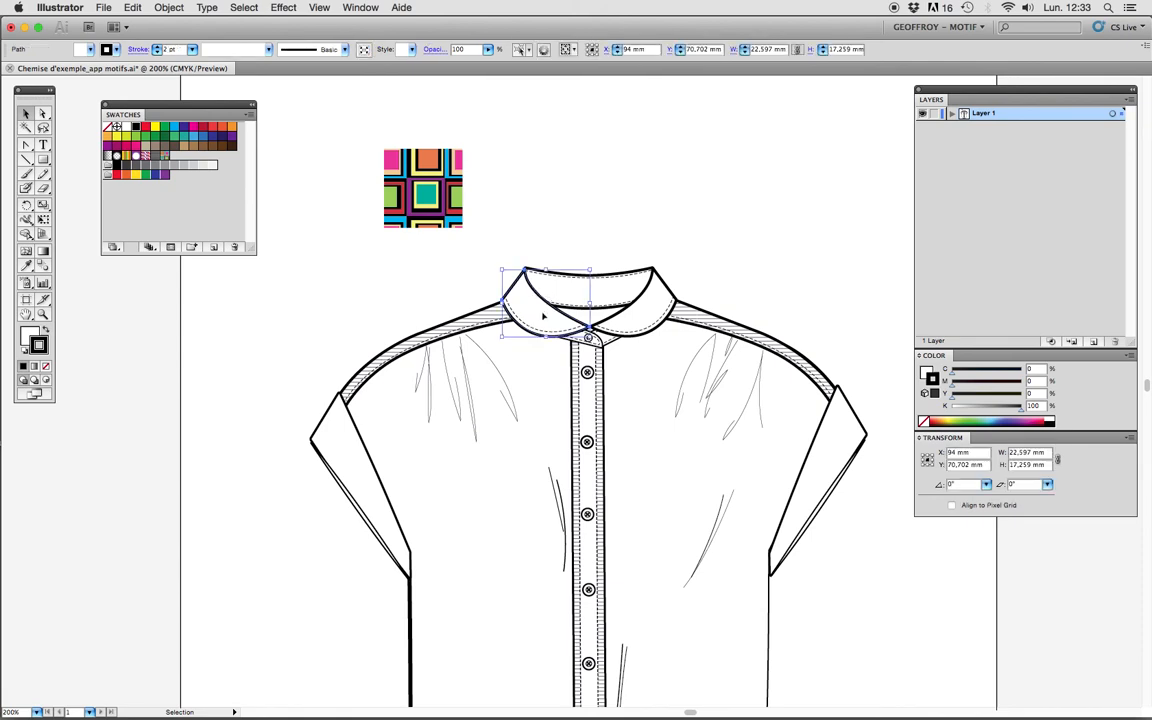
pyautogui.scroll(1, 543, 316)
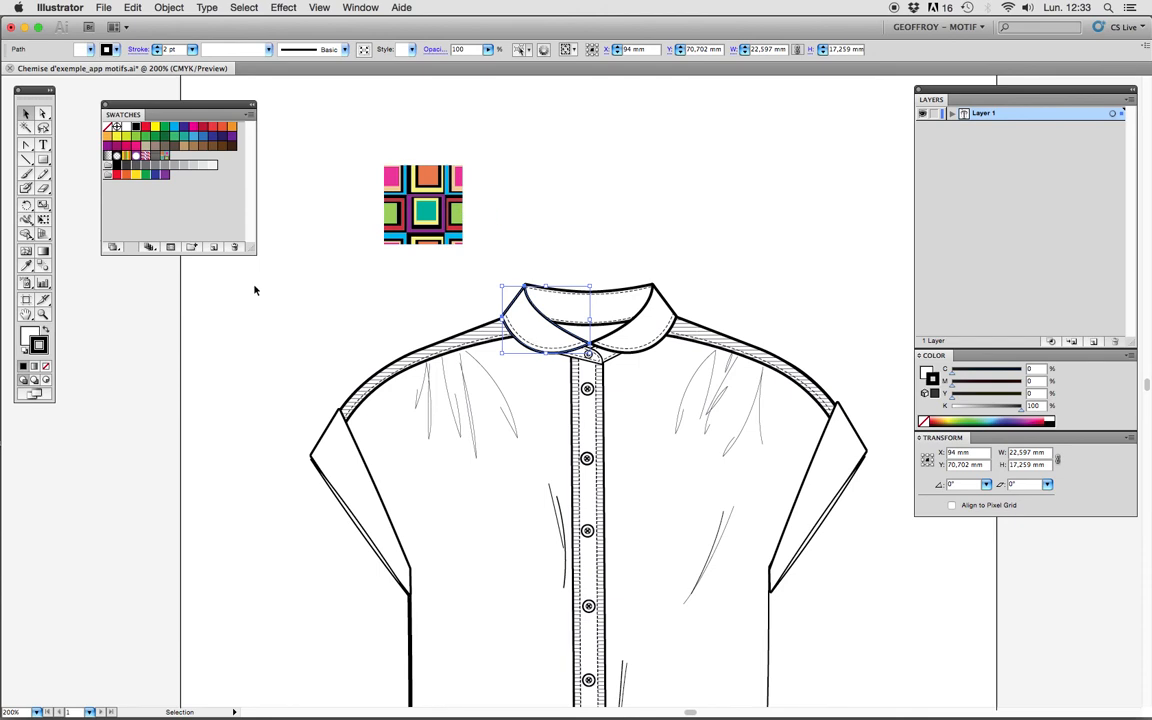
pyautogui.click(359, 7)
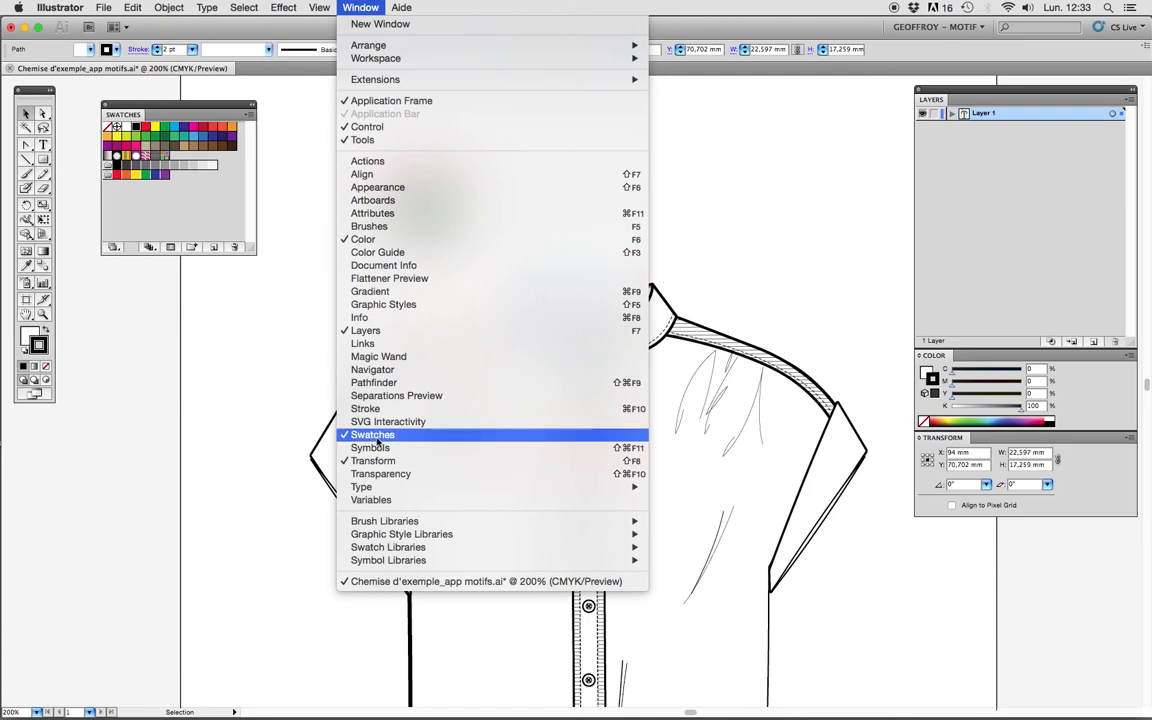
pyautogui.click(180, 105)
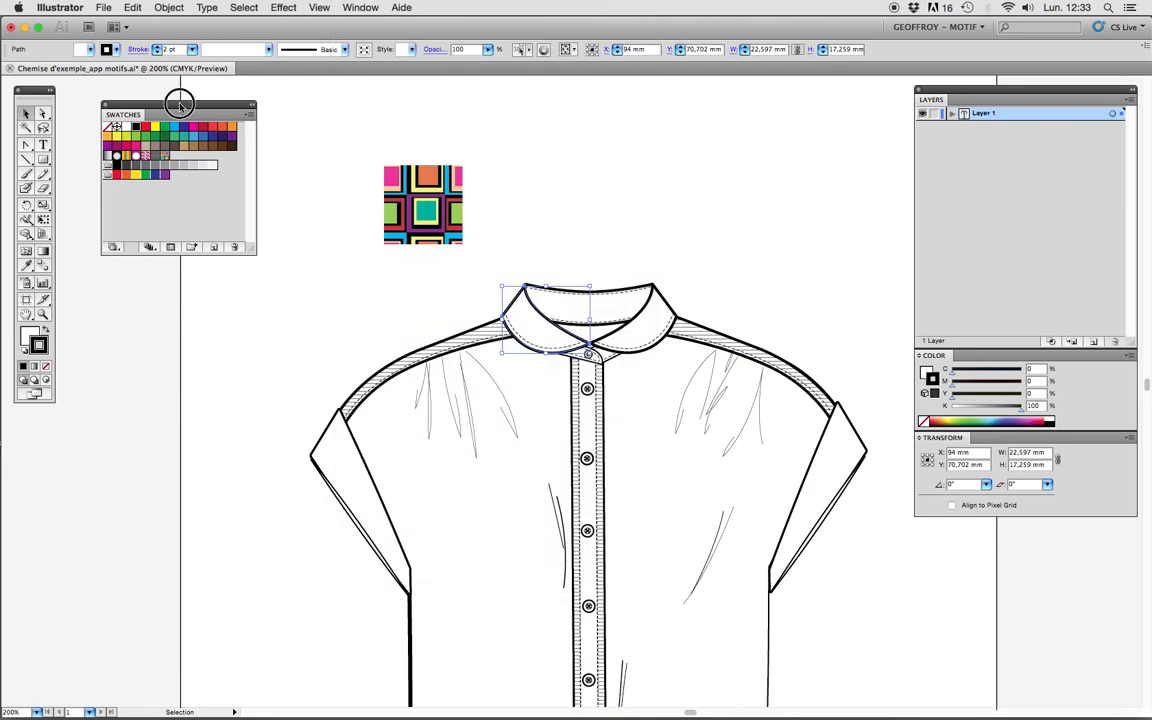
pyautogui.moveTo(193, 104); pyautogui.dragTo(257, 161)
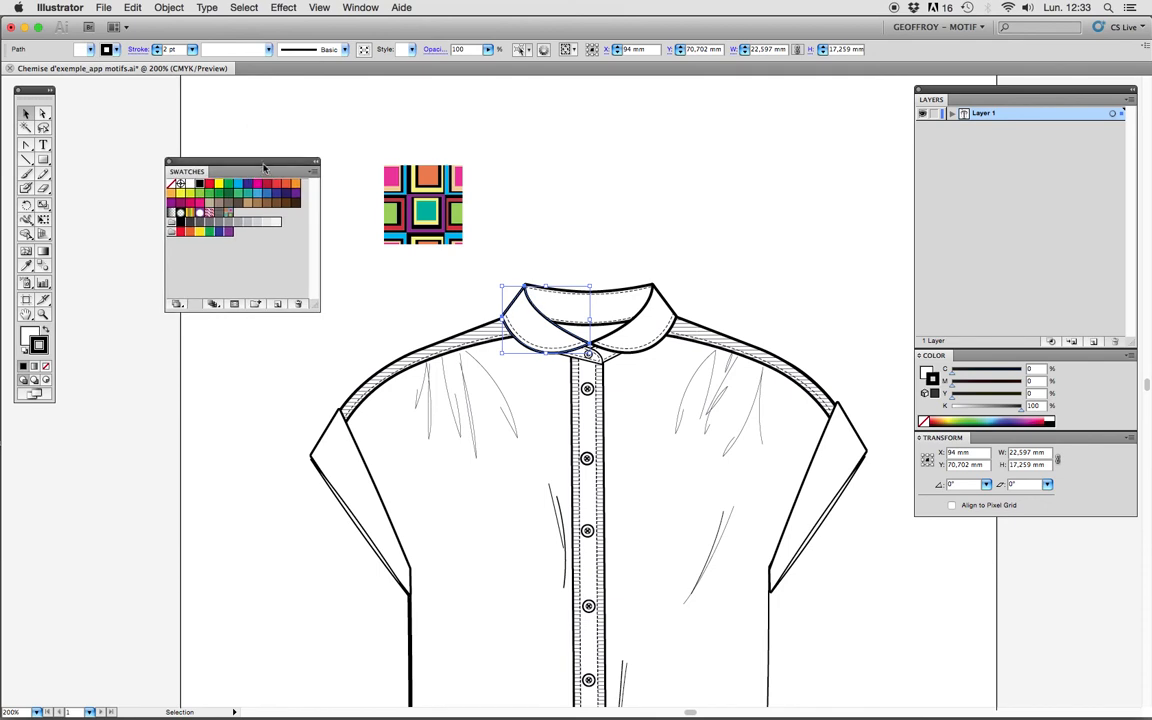
# - Apply the multicoloured squares pattern to the stroke of the left collar flap
pyautogui.click(229, 214)
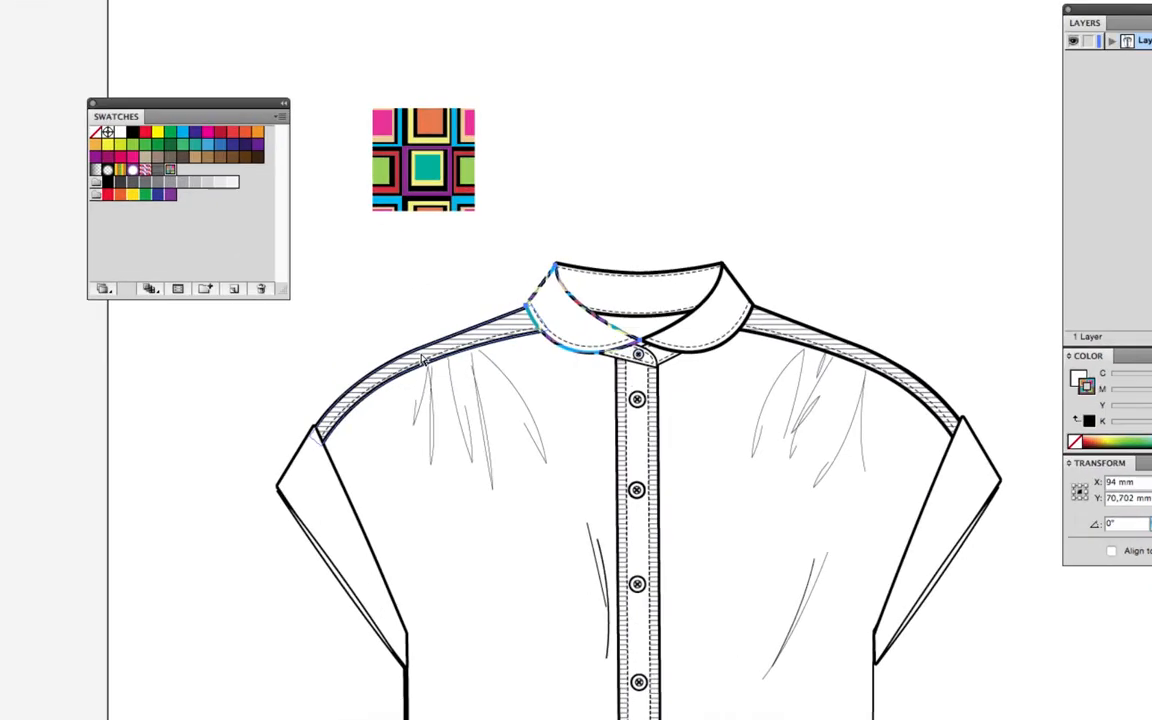
pyautogui.press('v')
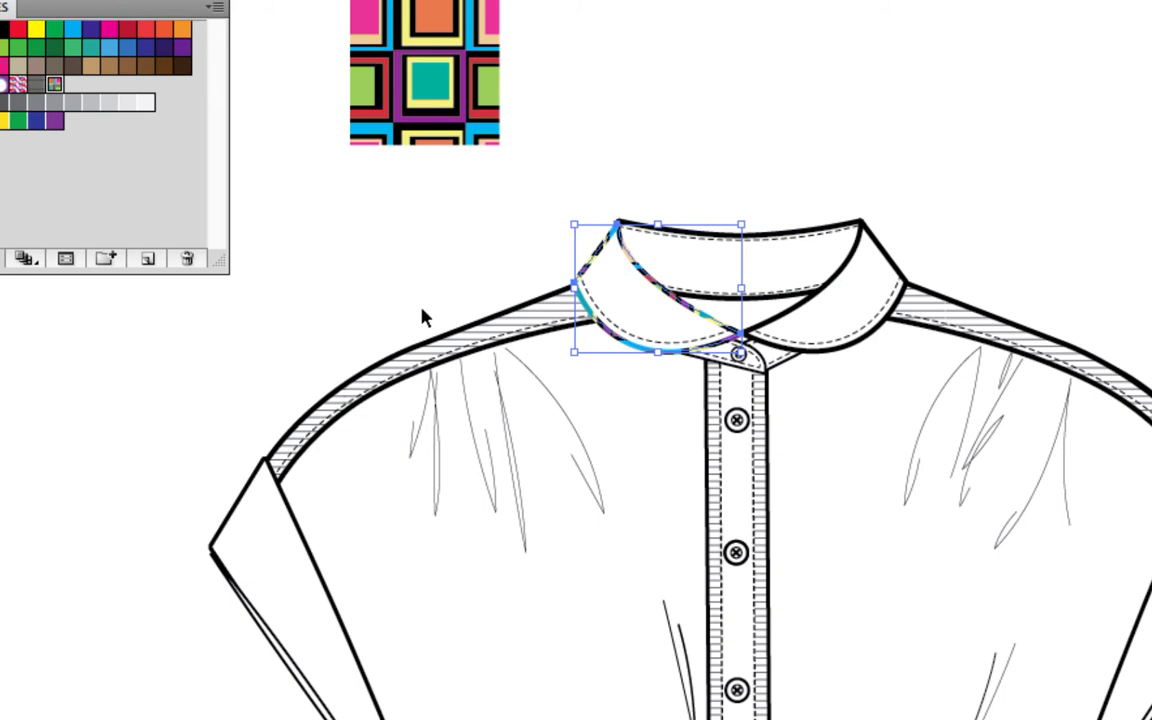
pyautogui.moveTo(391, 314); pyautogui.dragTo(479, 277)
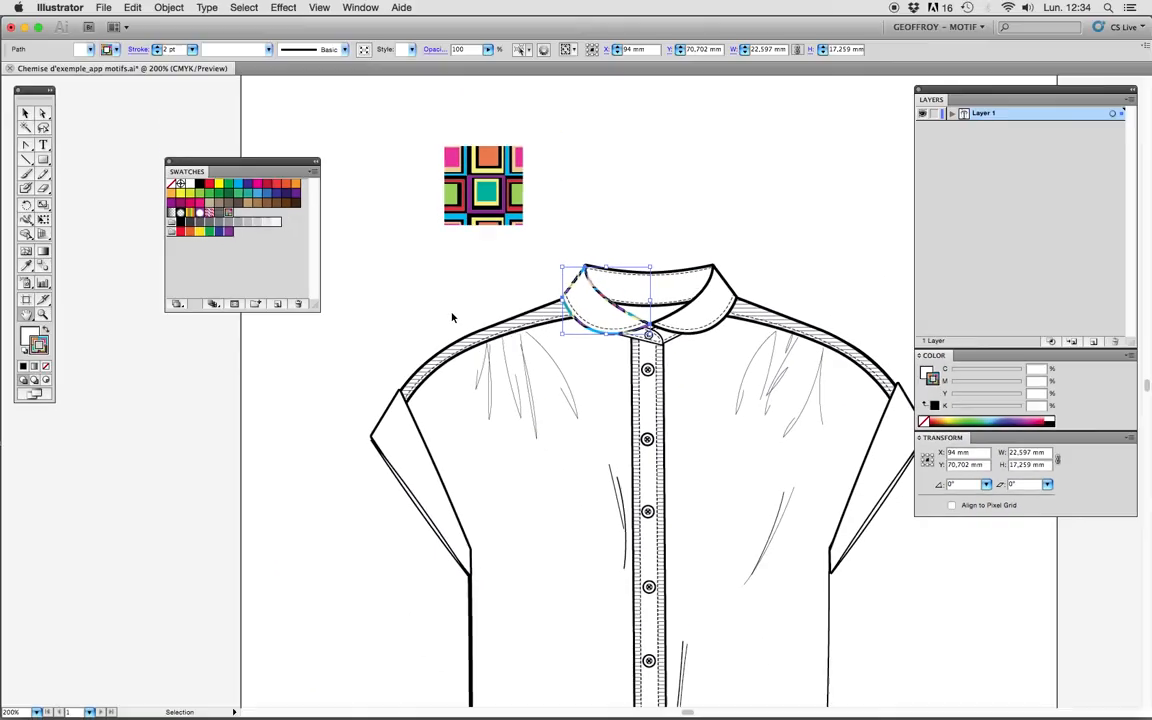
pyautogui.press('space')
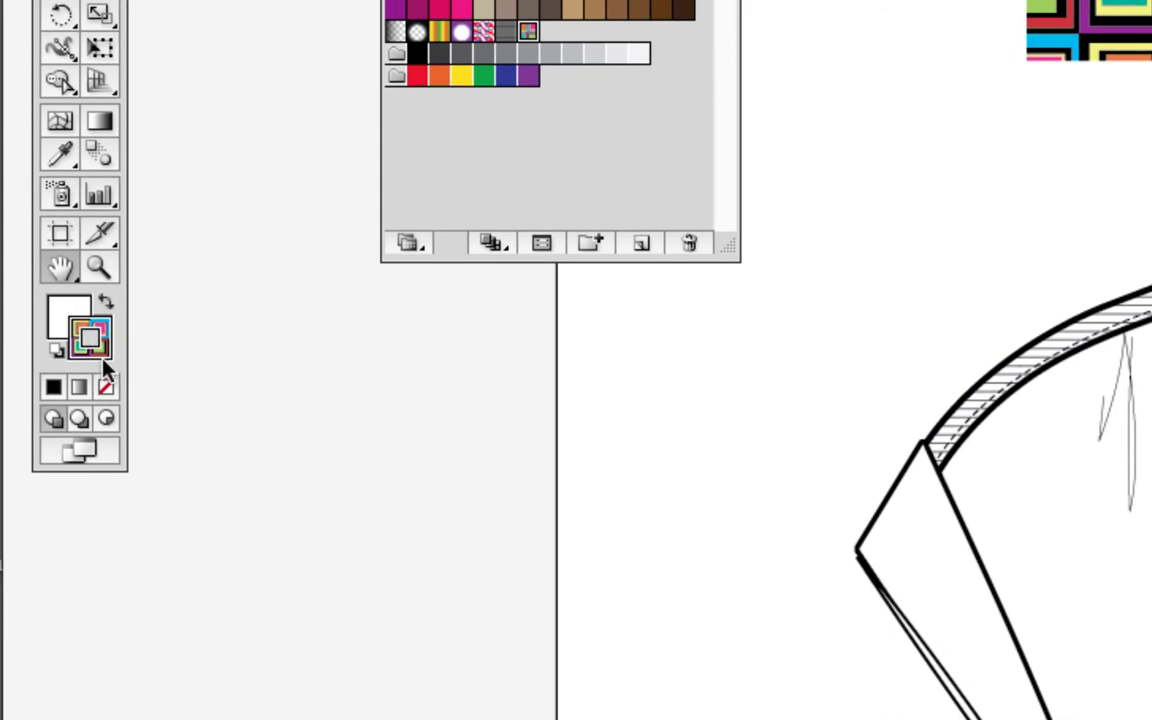
# - Restore the left collar flap's black stroke and fill the flap with the multicoloured squares pattern
pyautogui.click(107, 390)
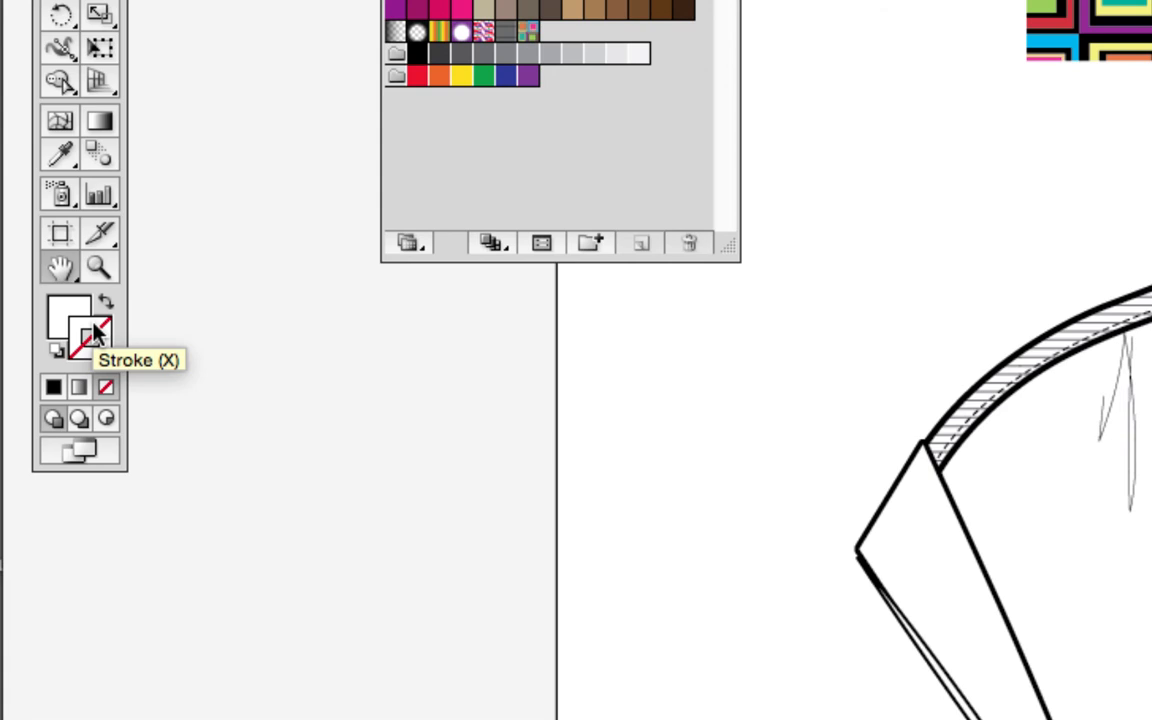
pyautogui.click(70, 314)
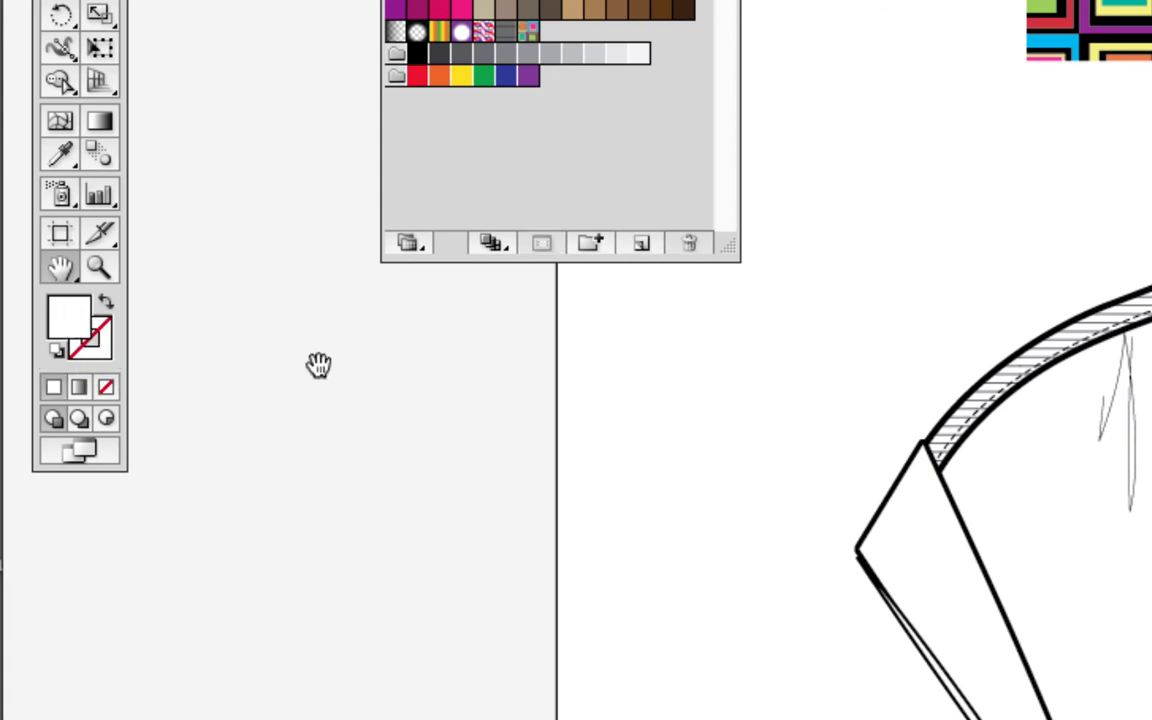
pyautogui.moveTo(781, 366); pyautogui.dragTo(254, 504)
pyautogui.press('v')
pyautogui.press('d')
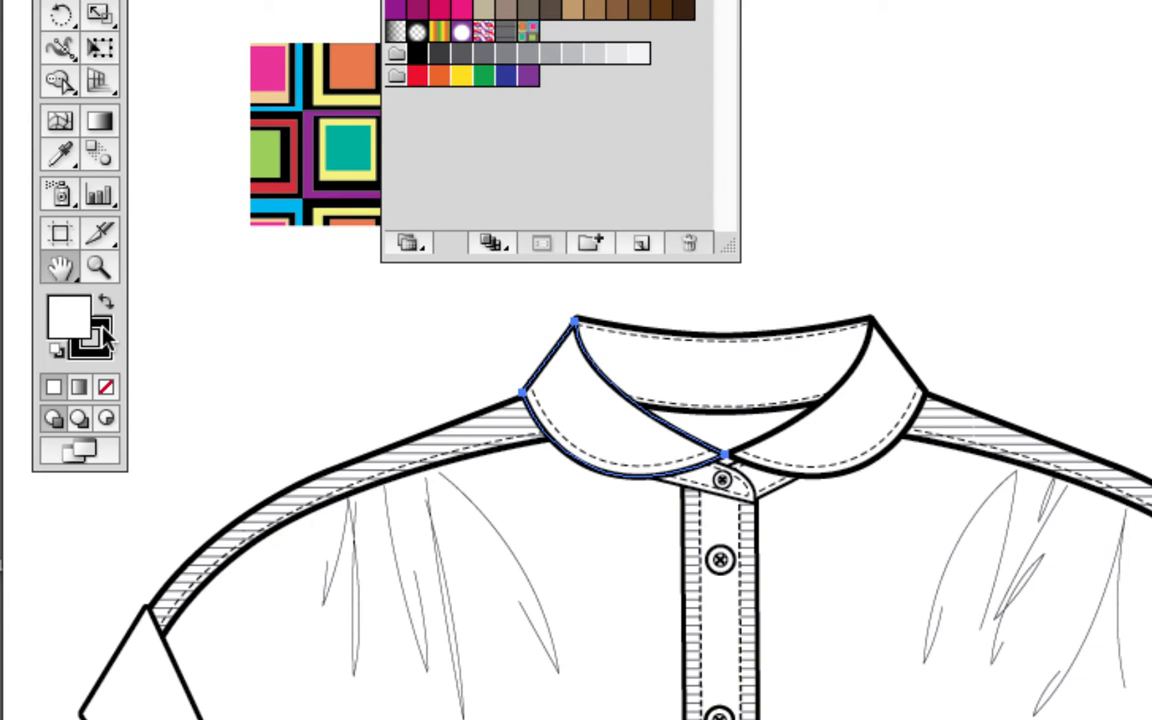
pyautogui.click(526, 36)
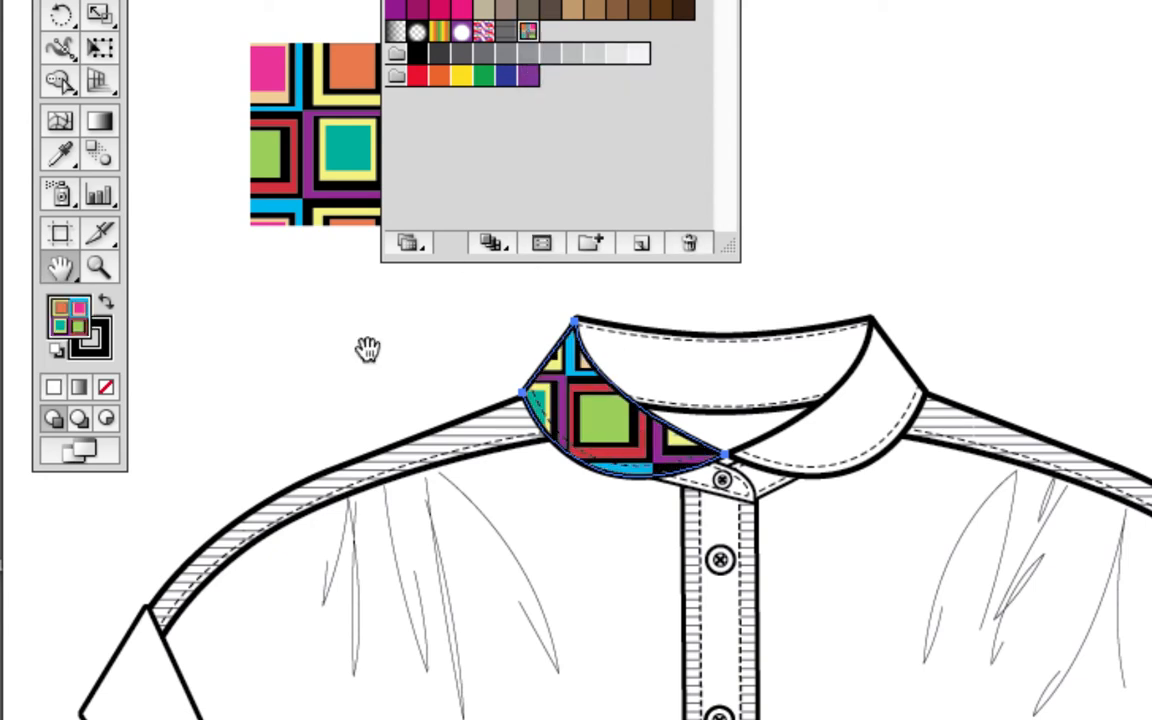
# - Move the Swatches panel above the artwork and shift the pattern square further left of the collar
pyautogui.scroll(3, 219, 186)
pyautogui.scroll(-2, 221, 188)
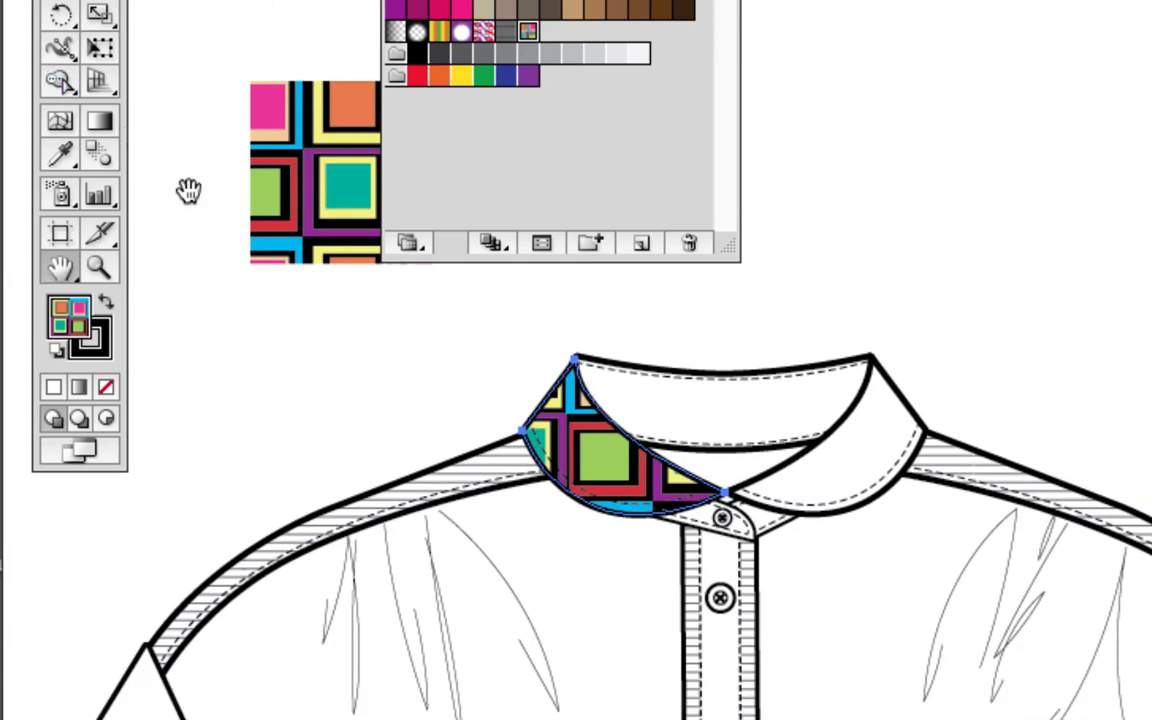
pyautogui.press('v')
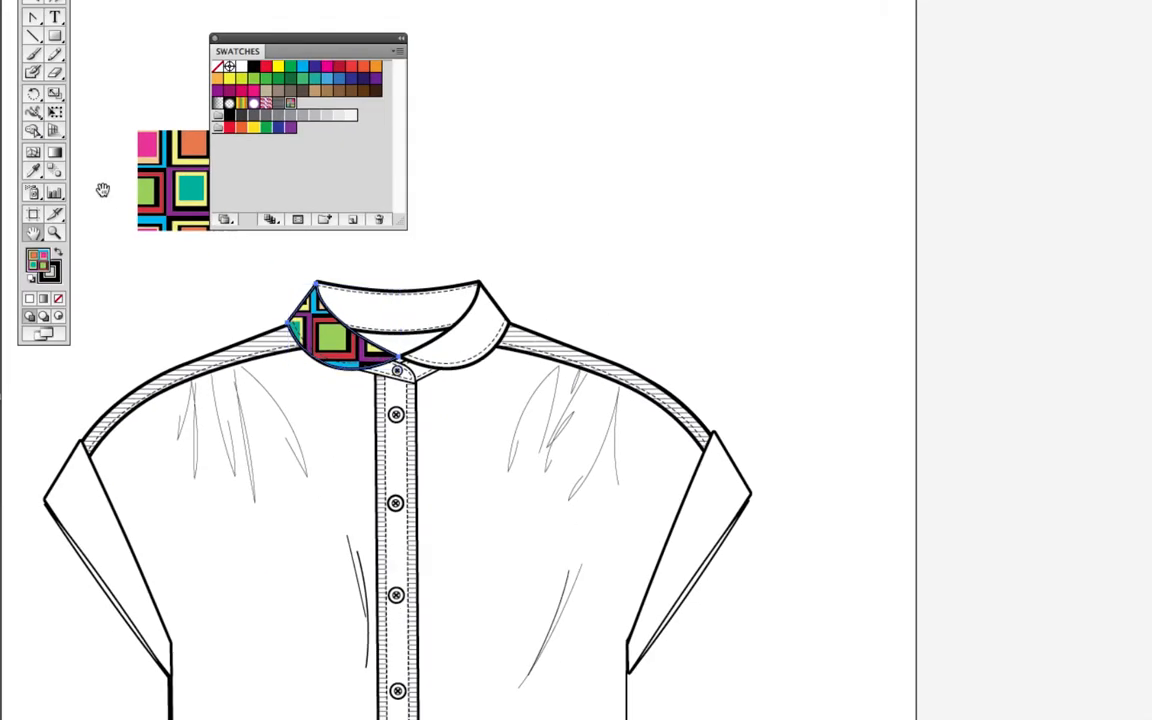
pyautogui.moveTo(147, 283); pyautogui.dragTo(506, 345)
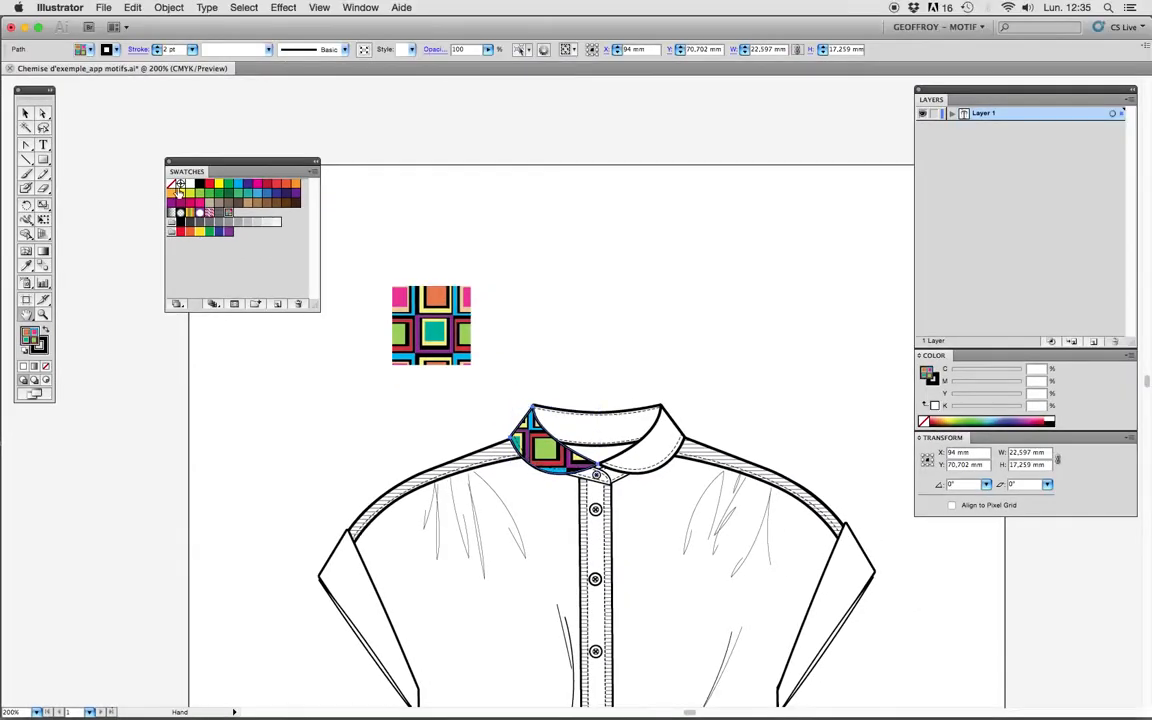
pyautogui.moveTo(208, 163); pyautogui.dragTo(337, 101)
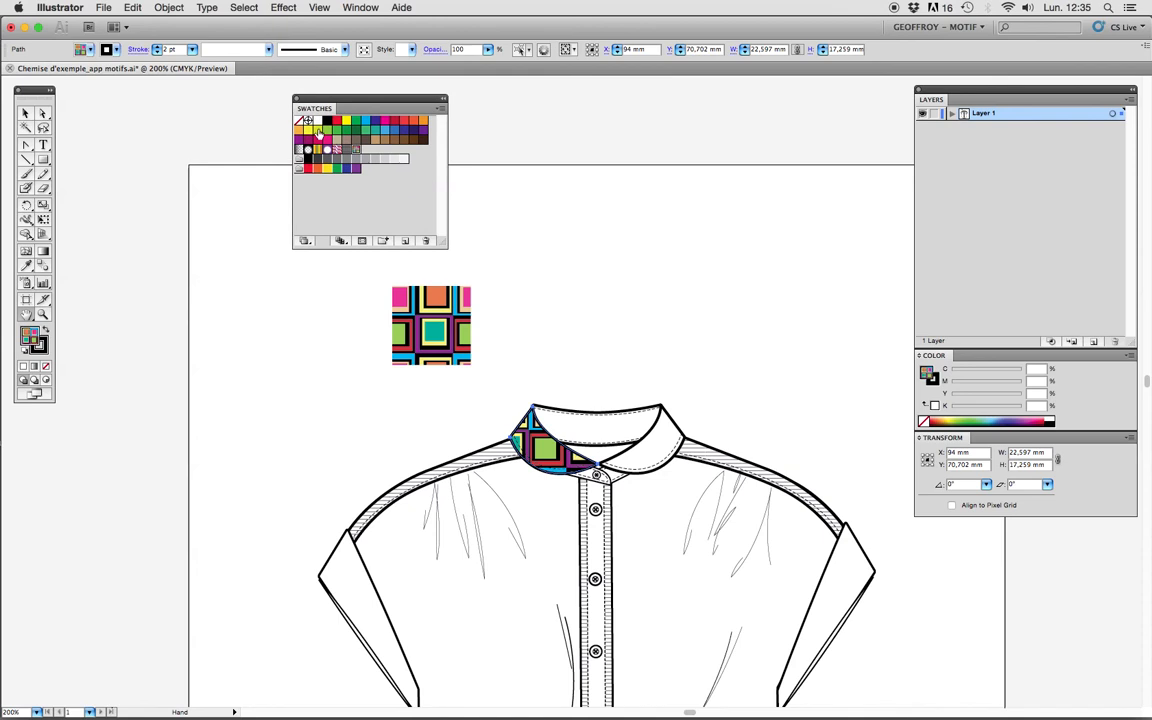
pyautogui.click(24, 113)
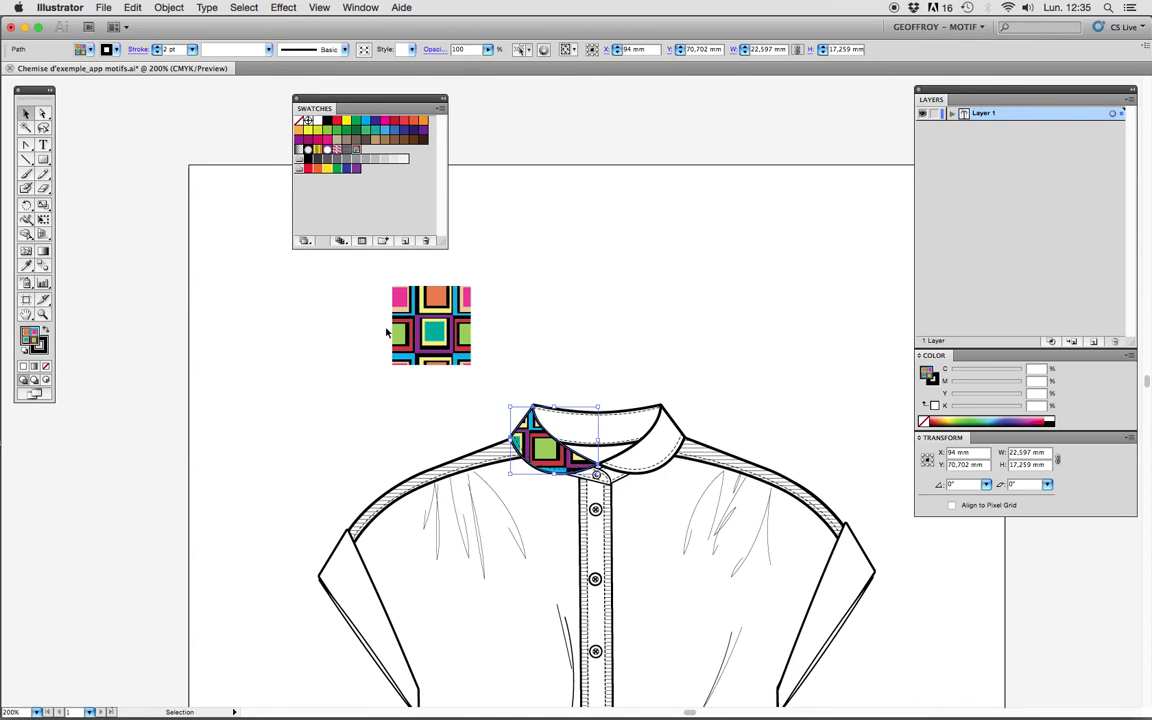
pyautogui.moveTo(430, 319); pyautogui.dragTo(353, 339)
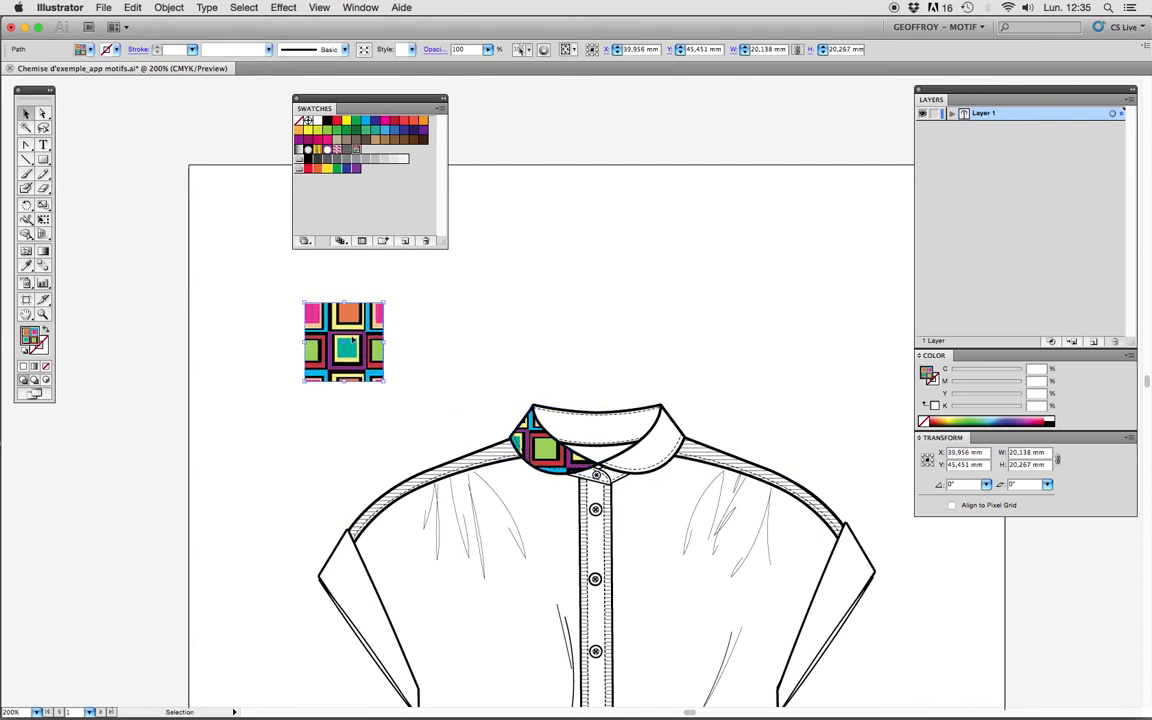
# - Open Recolor Artwork for the pattern square, review its current colours and keep the artwork in view beside the dialog
pyautogui.click(131, 8)
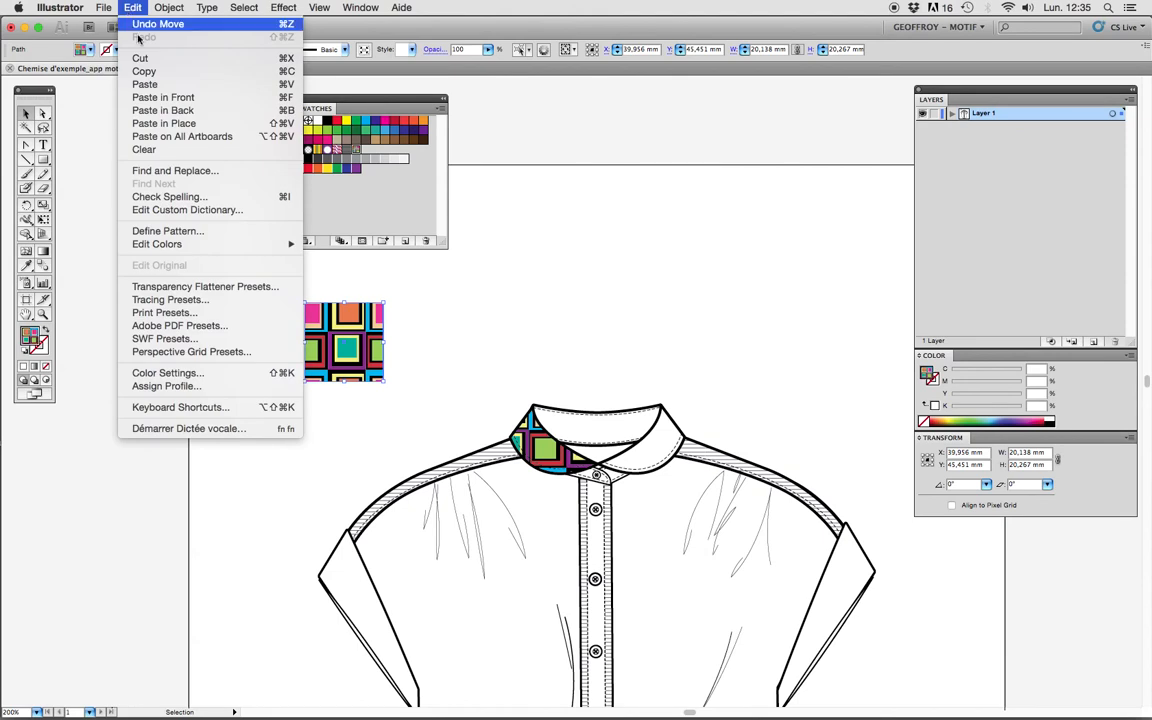
pyautogui.moveTo(148, 247)
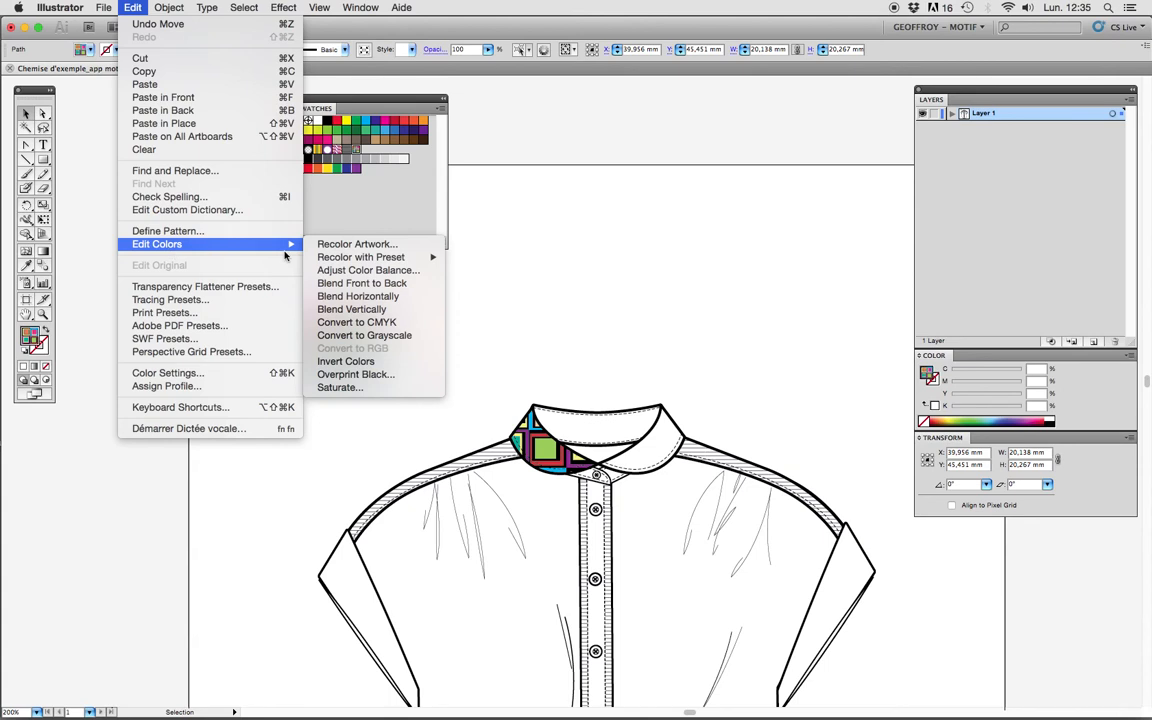
pyautogui.click(358, 244)
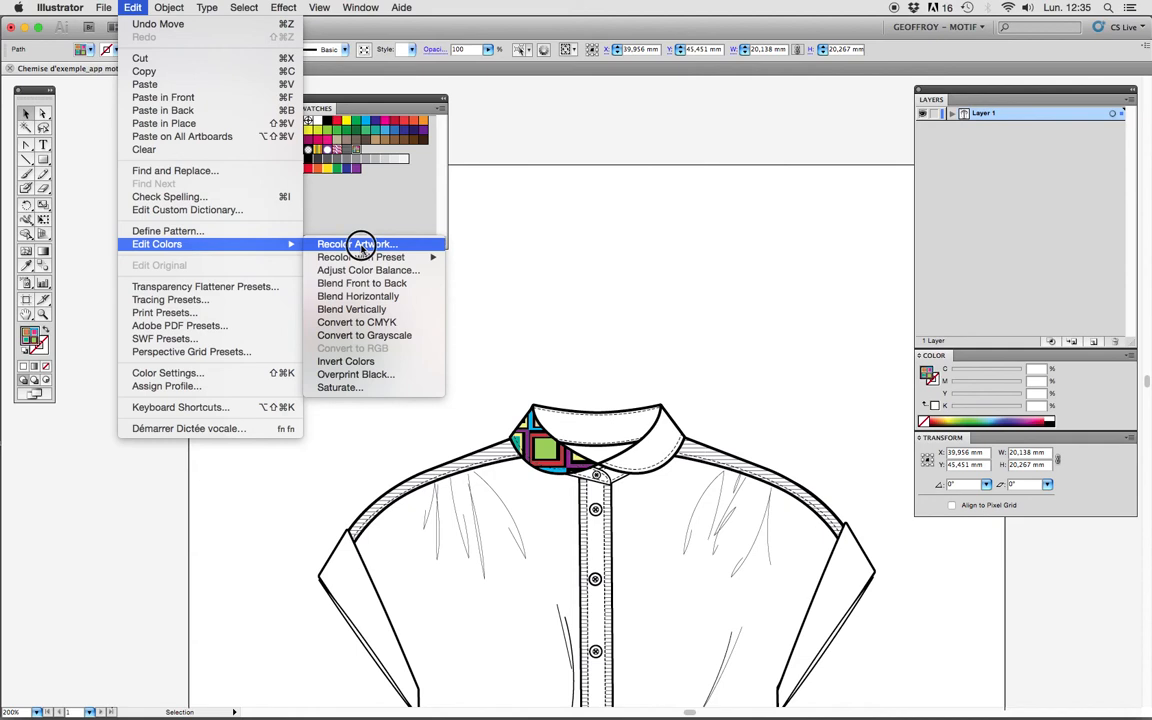
pyautogui.moveTo(694, 310); pyautogui.dragTo(432, 280)
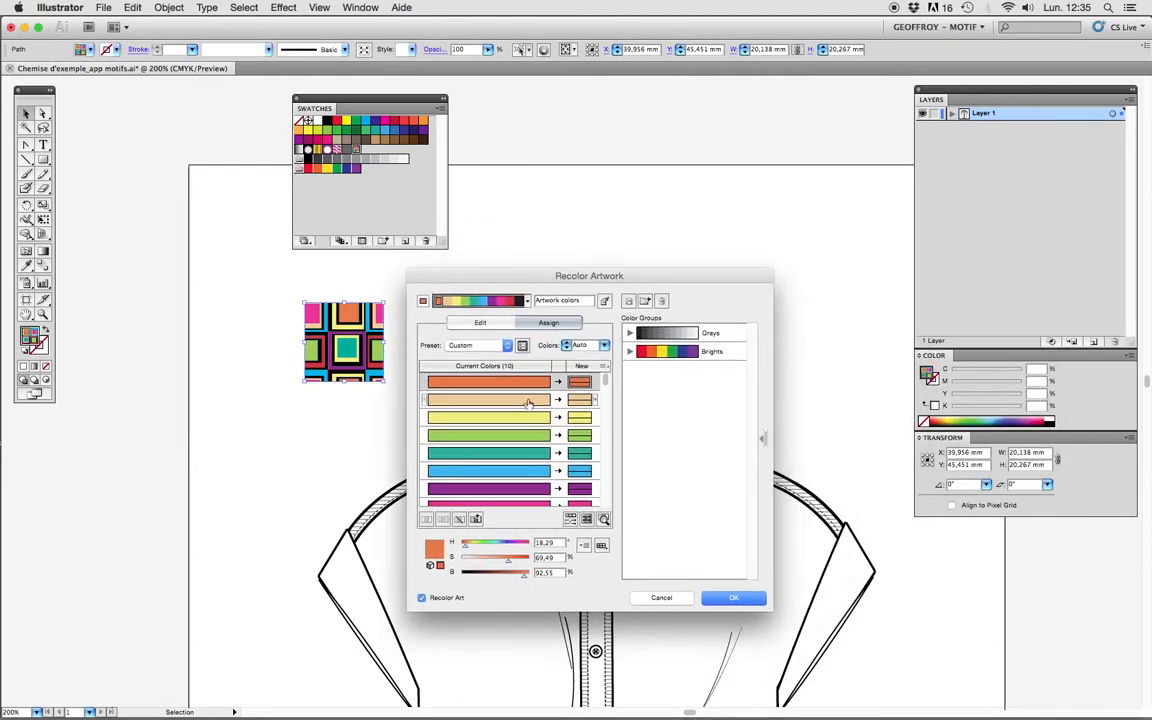
pyautogui.scroll(-4, 519, 444)
pyautogui.scroll(4, 519, 444)
pyautogui.moveTo(533, 275); pyautogui.dragTo(499, 176)
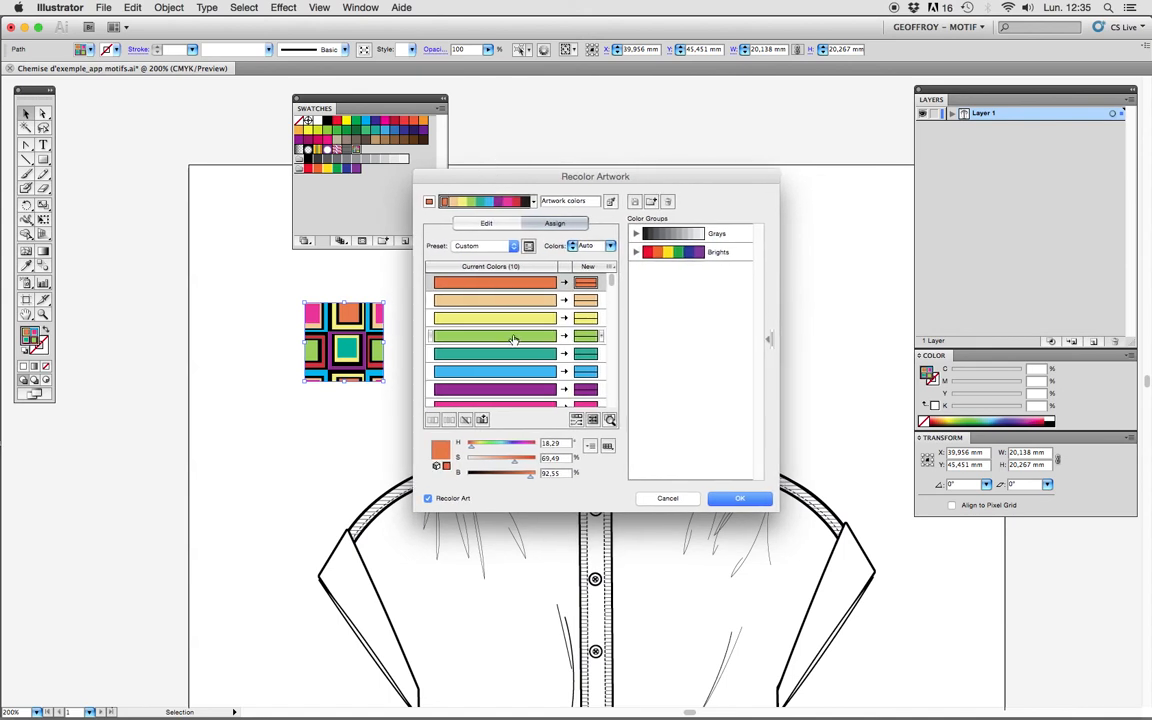
# - Recolour the pattern square with the Grays colour group, apply it and deselect the artwork
pyautogui.click(730, 234)
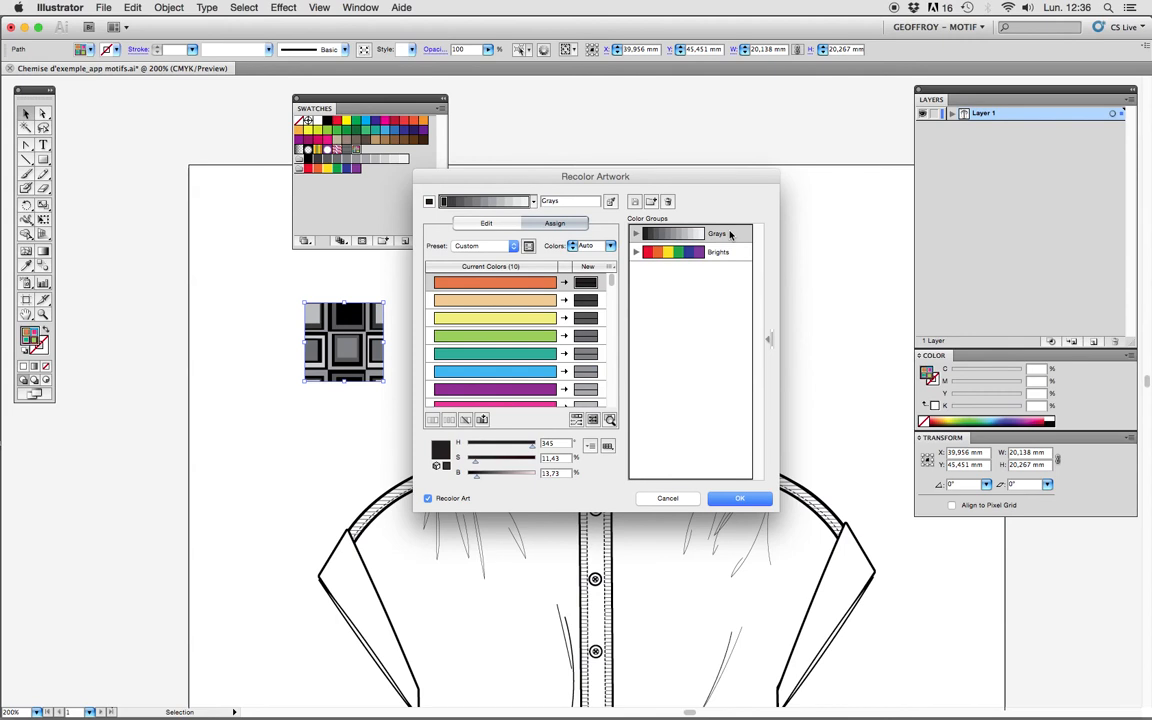
pyautogui.click(634, 234)
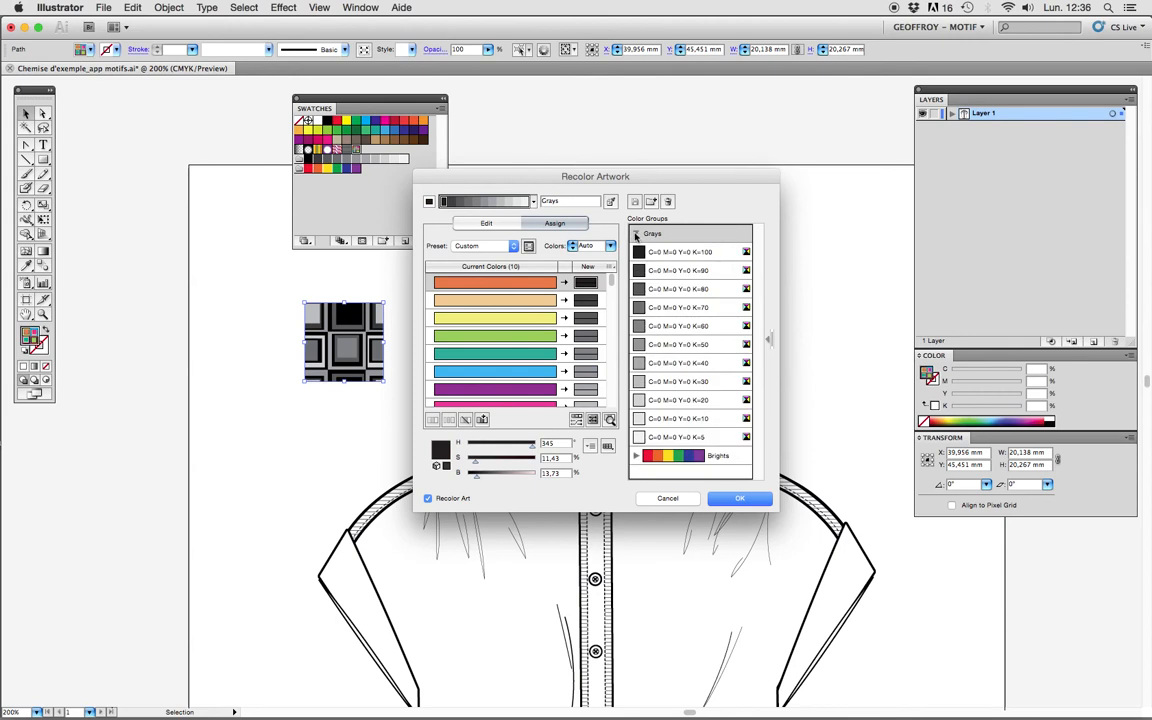
pyautogui.click(634, 234)
pyautogui.click(728, 499)
pyautogui.click(718, 505)
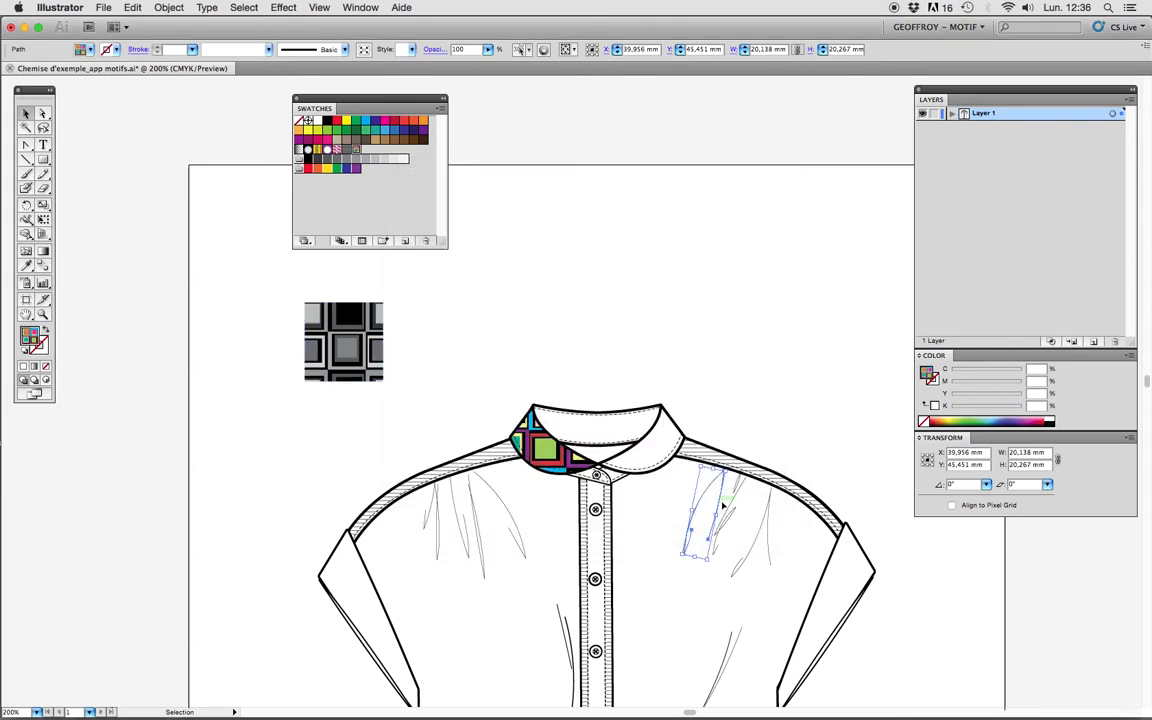
pyautogui.click(591, 357)
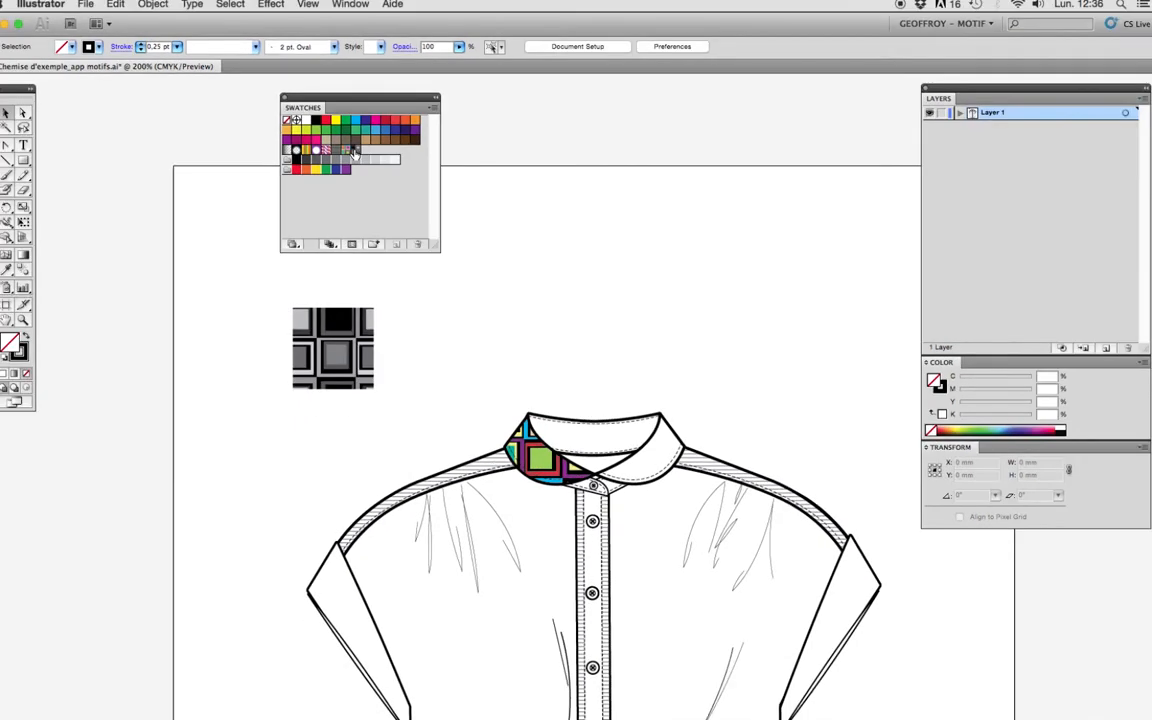
# - Fill the left collar flap and the inner collar band with the gray squares pattern, then deselect the artwork
pyautogui.click(529, 440)
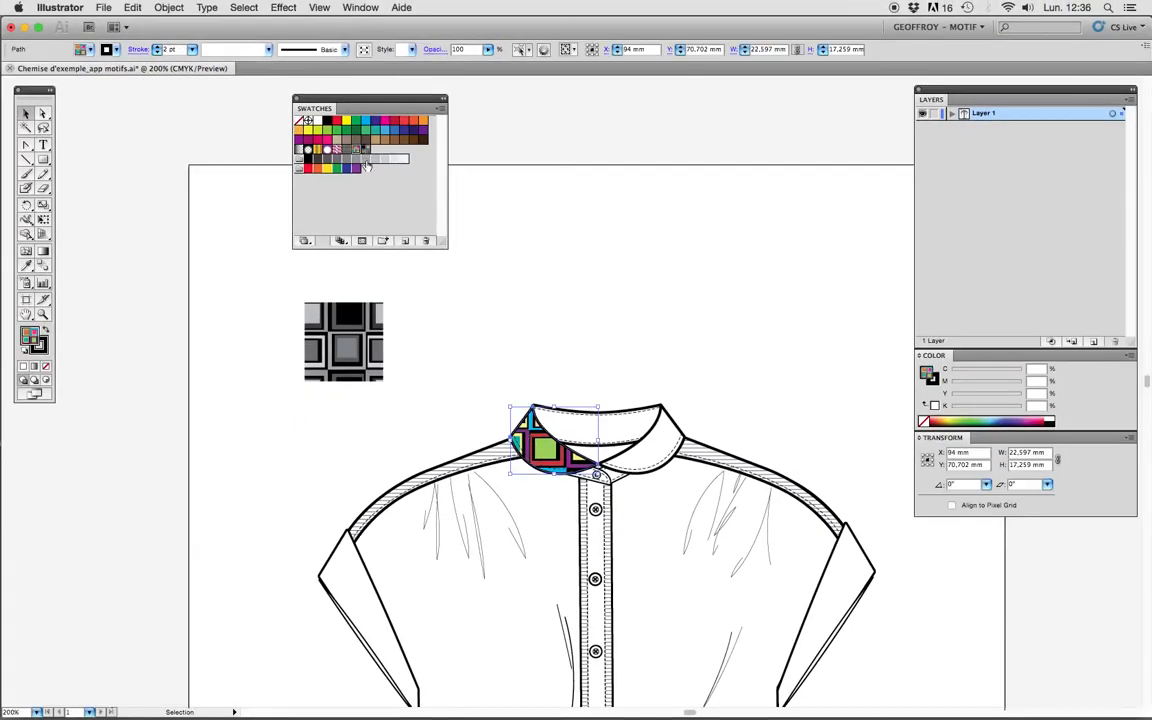
pyautogui.click(365, 151)
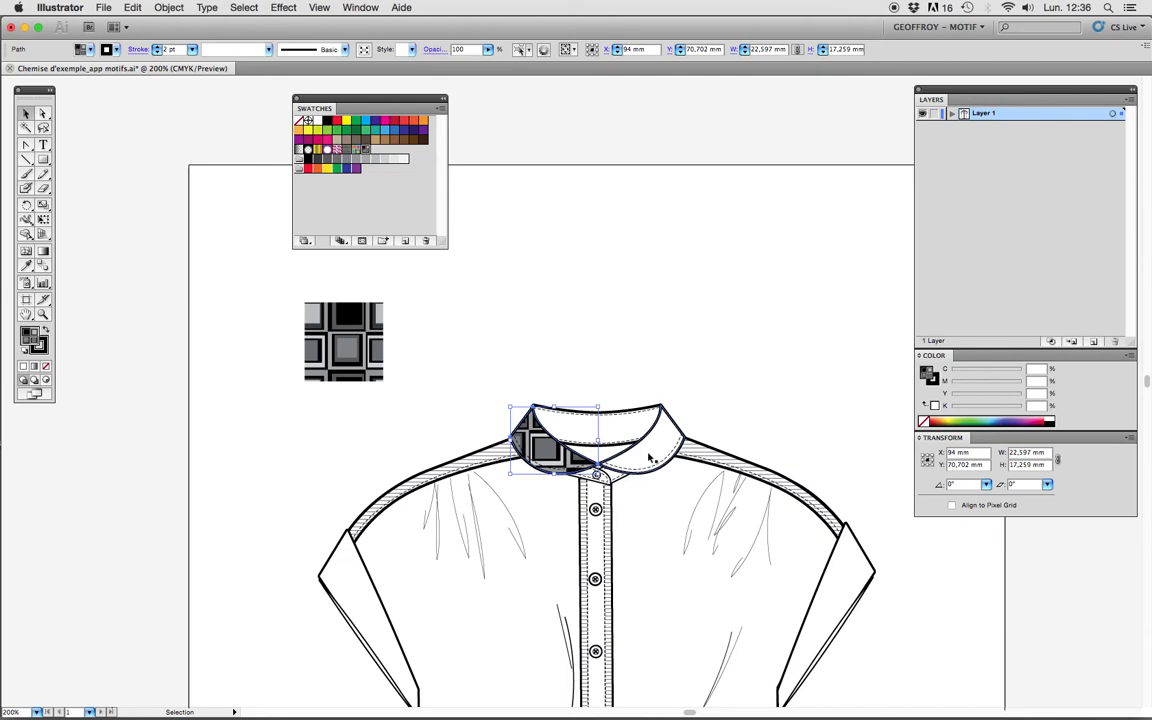
pyautogui.click(600, 418)
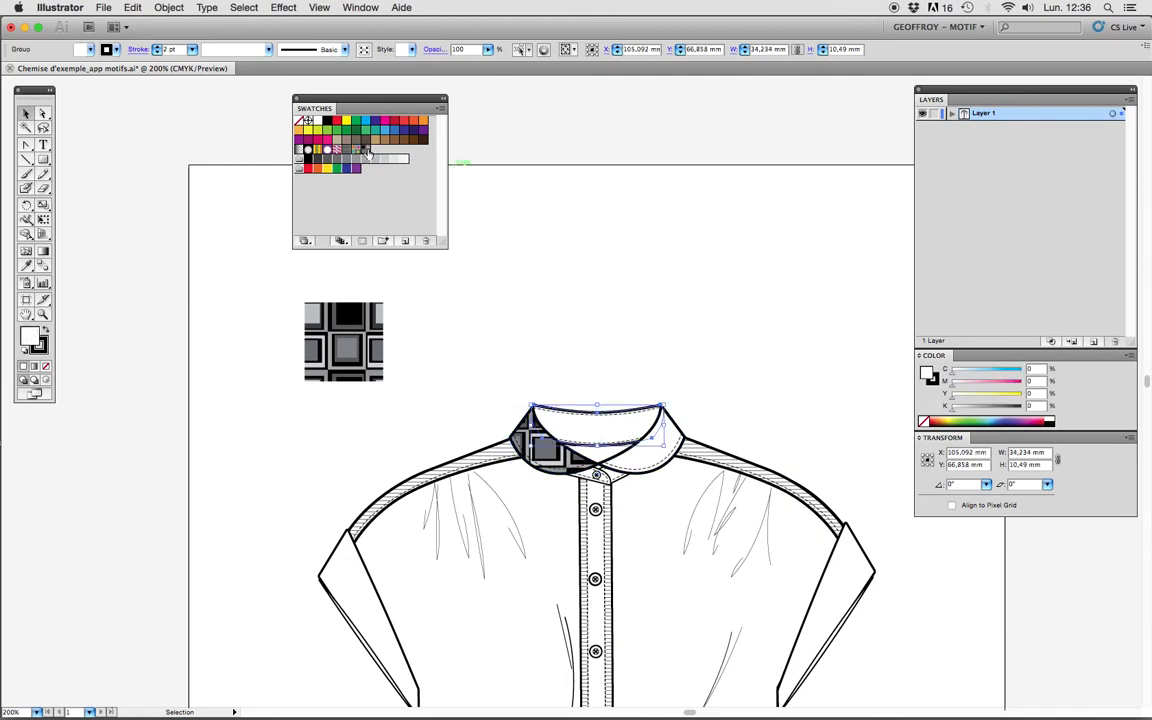
pyautogui.click(330, 146)
pyautogui.click(583, 320)
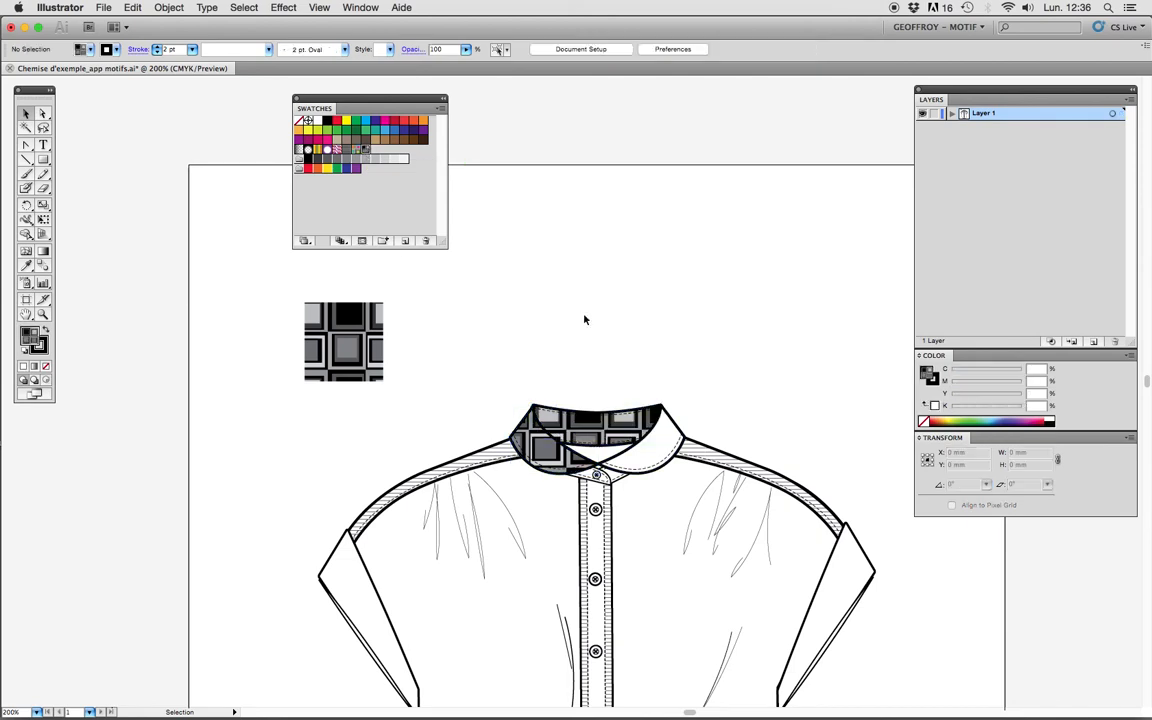
# - Apply the gray squares pattern to the right collar flap and clear the selection
pyautogui.click(662, 456)
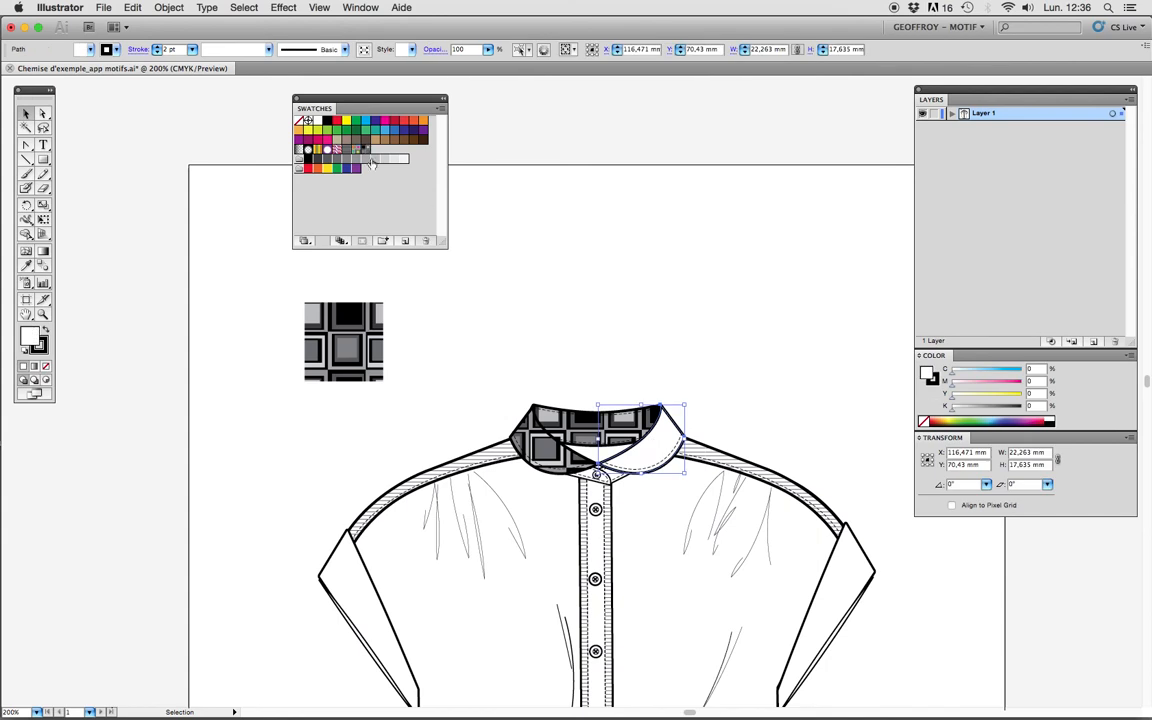
pyautogui.click(330, 146)
pyautogui.click(723, 291)
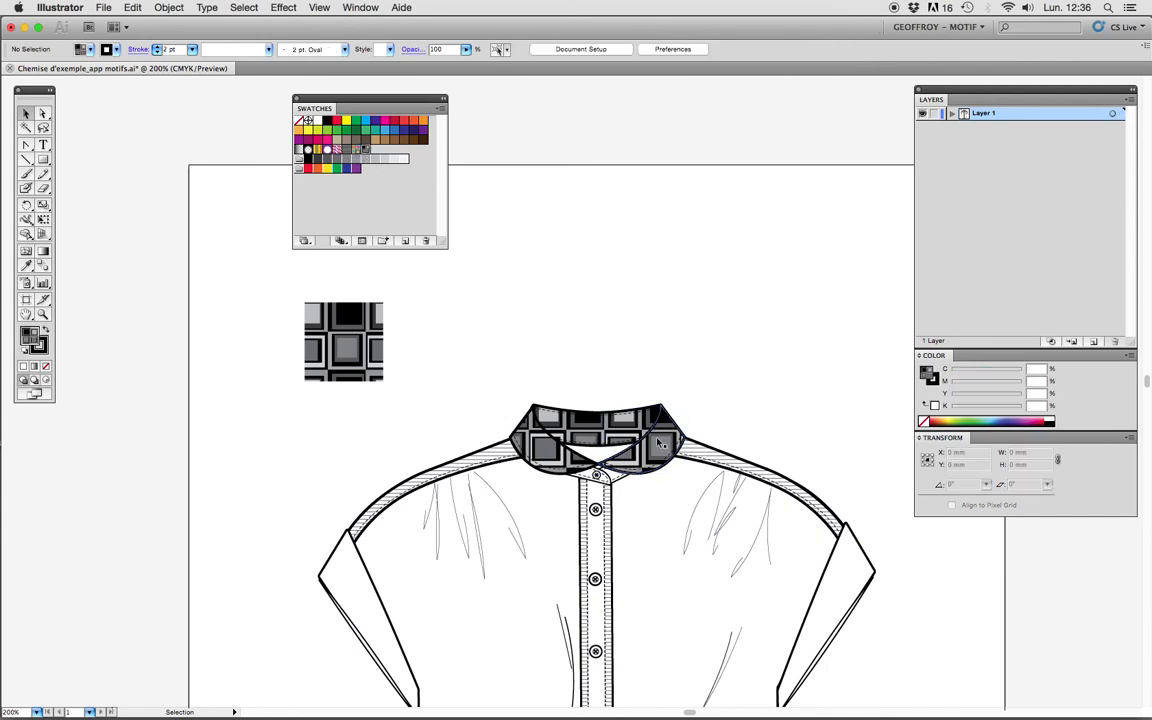
# - Lower the inner collar band's opacity to 70%, with the Swatches panel moved further aside, and deselect it
pyautogui.scroll(-3, 627, 431)
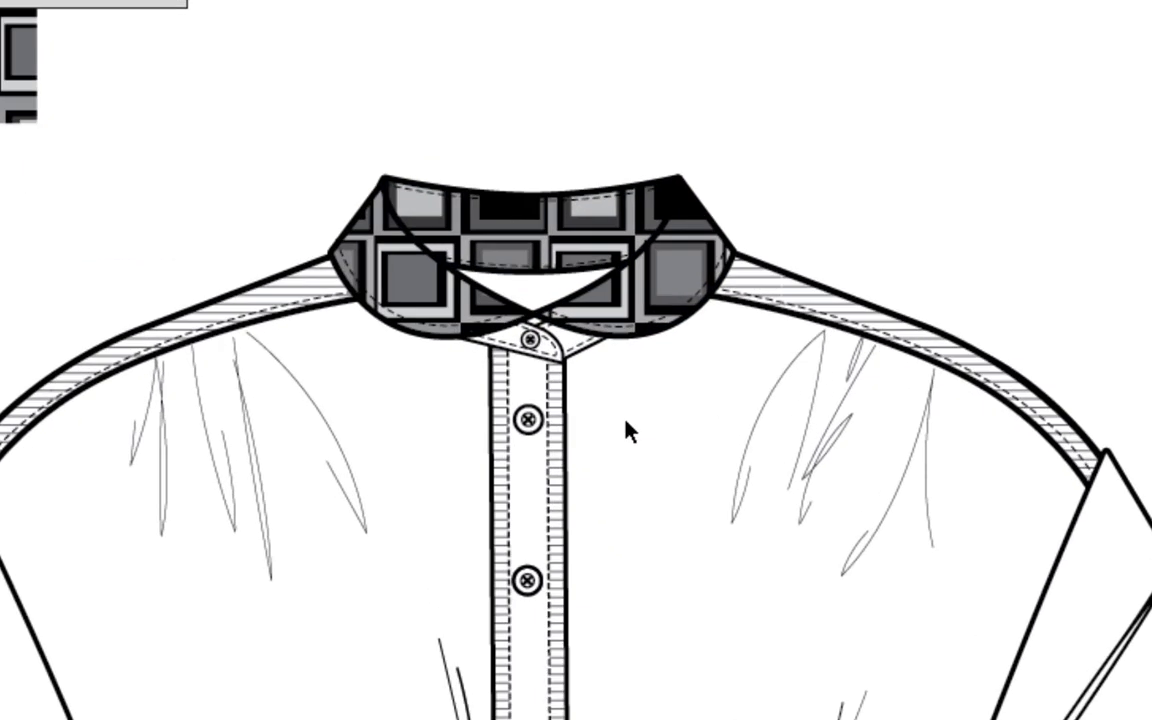
pyautogui.scroll(3, 620, 423)
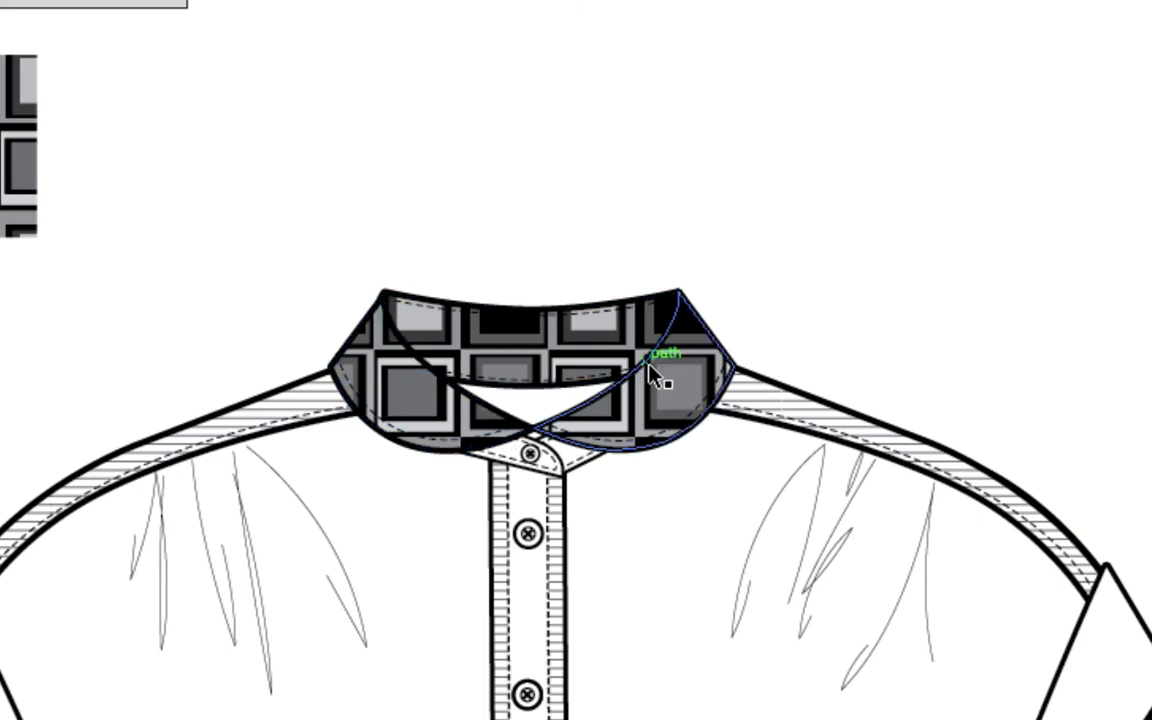
pyautogui.click(550, 358)
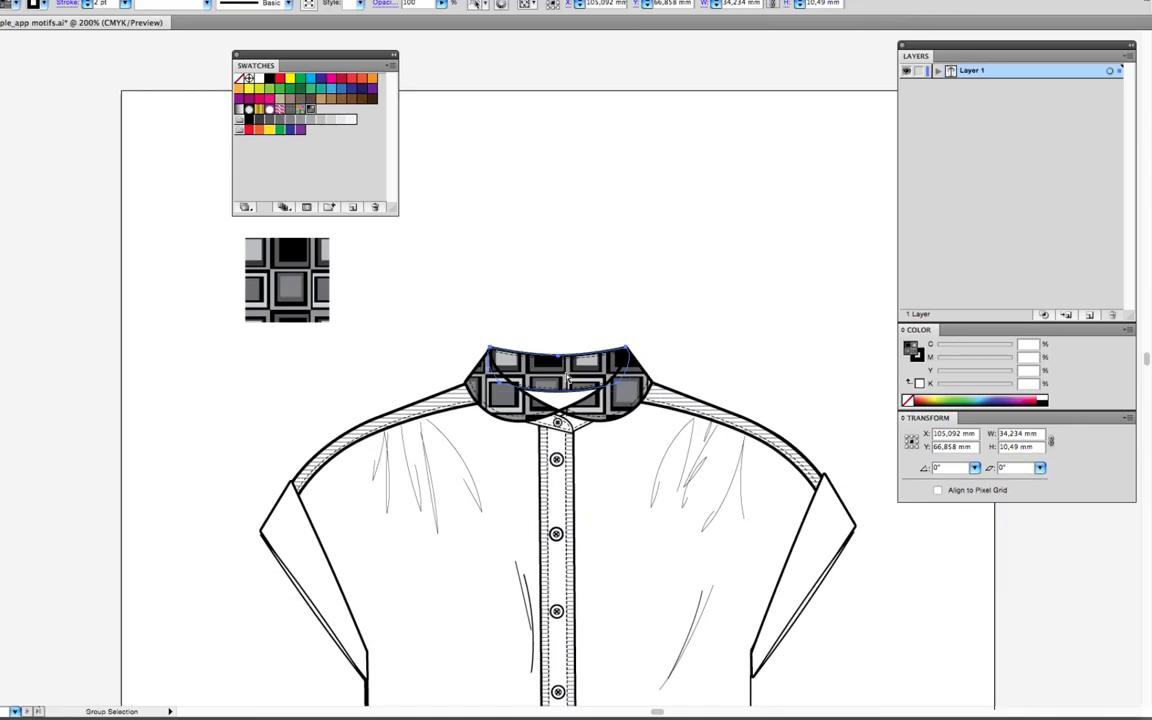
pyautogui.press('v')
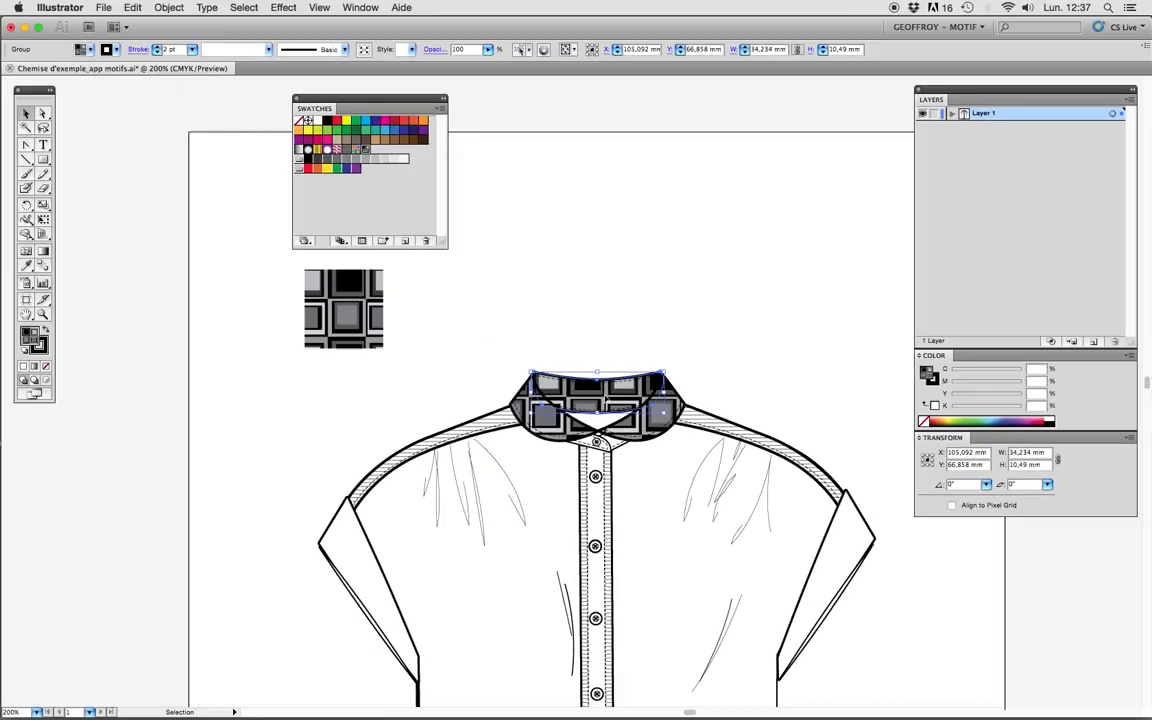
pyautogui.scroll(2, 589, 317)
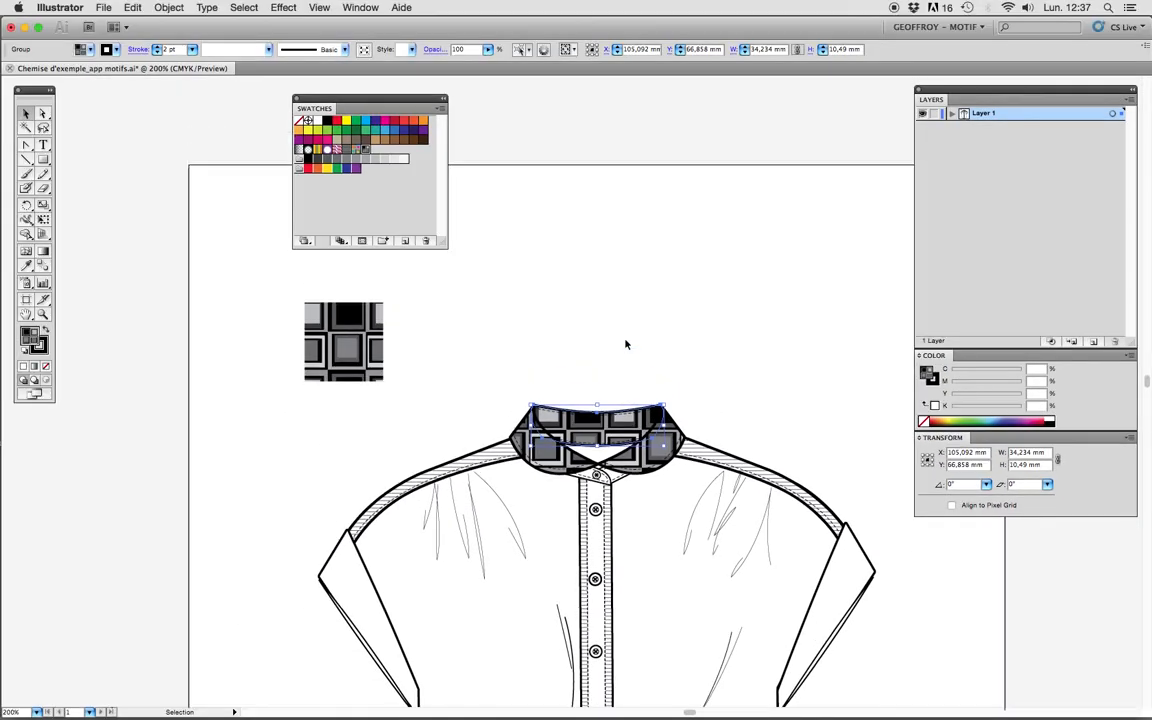
pyautogui.scroll(-2, 548, 242)
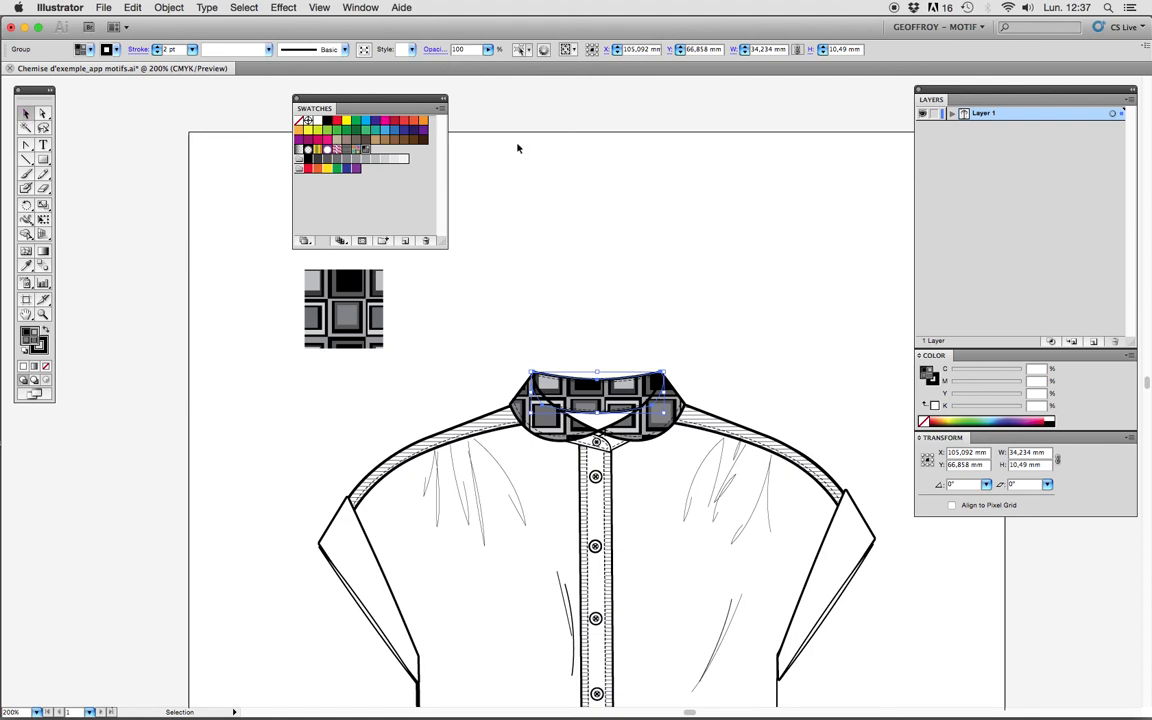
pyautogui.moveTo(370, 101); pyautogui.dragTo(232, 100)
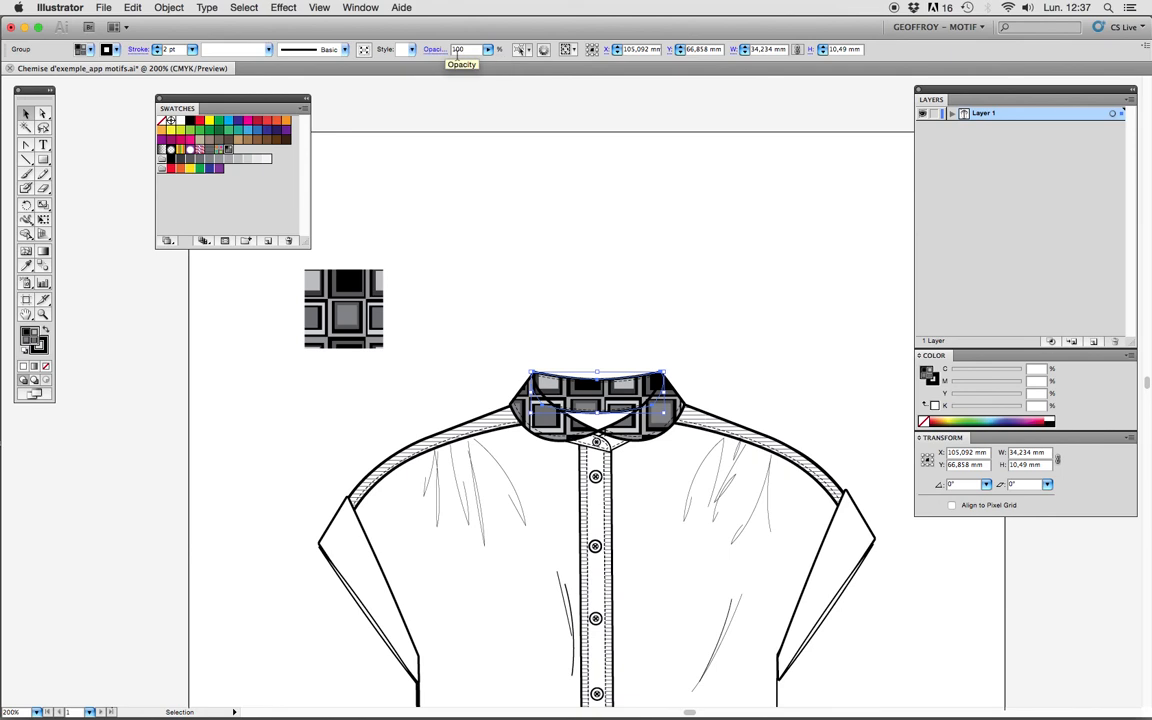
pyautogui.moveTo(487, 49); pyautogui.dragTo(466, 68)
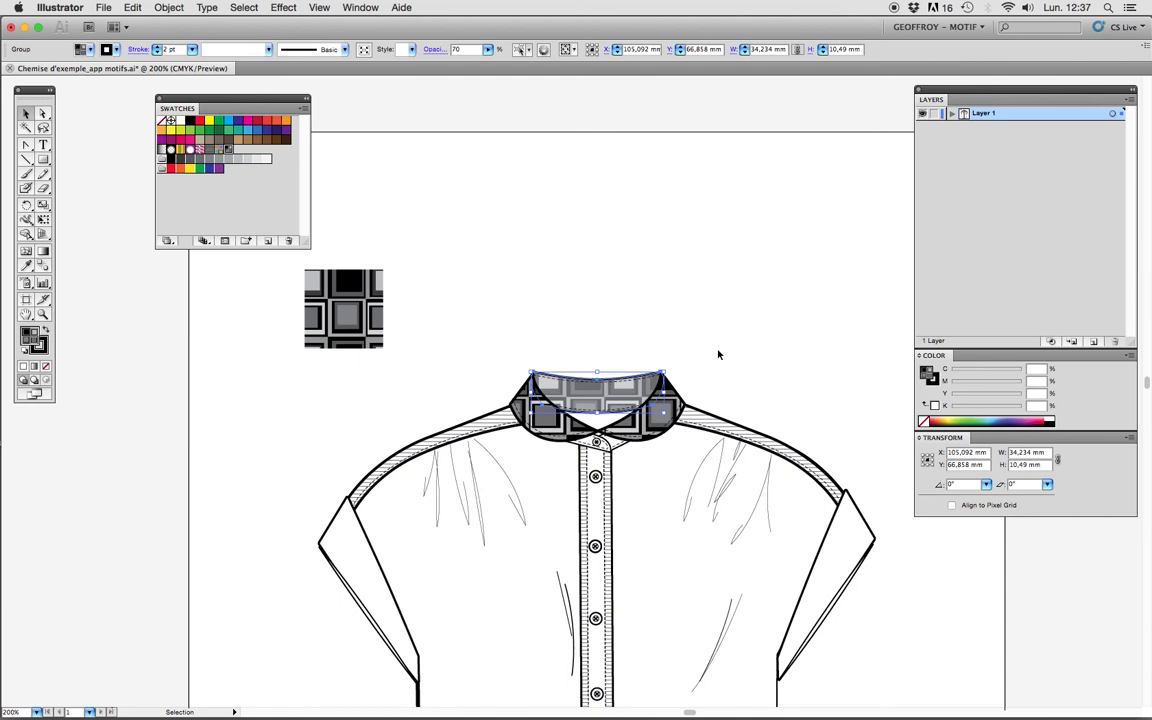
pyautogui.click(650, 310)
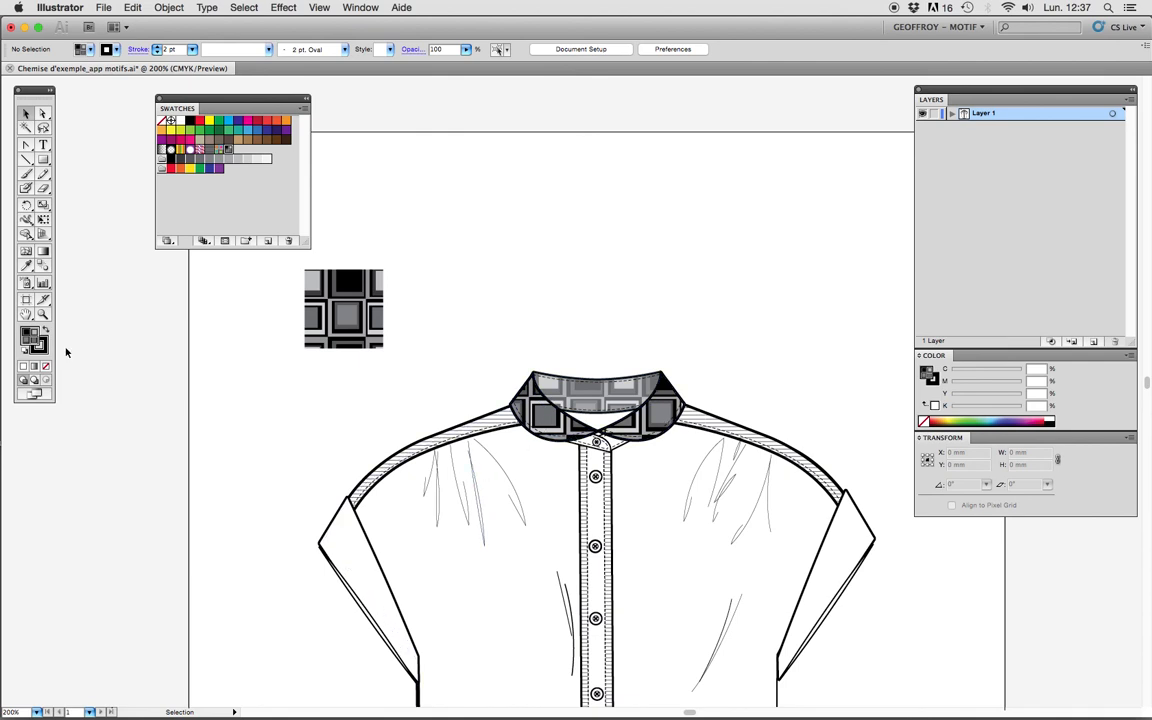
# - Open the Rotate transformation for the left collar flap and keep the collar visible beside the dialog
pyautogui.click(43, 314)
pyautogui.click(581, 428)
pyautogui.click(553, 352)
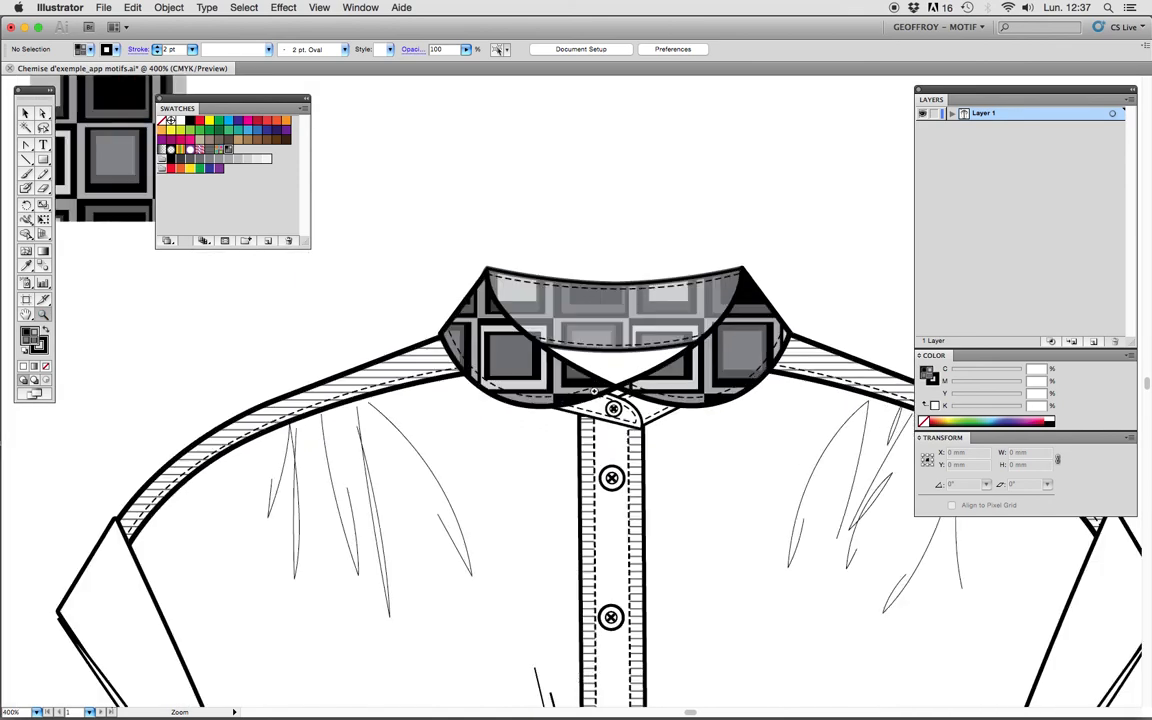
pyautogui.click(25, 112)
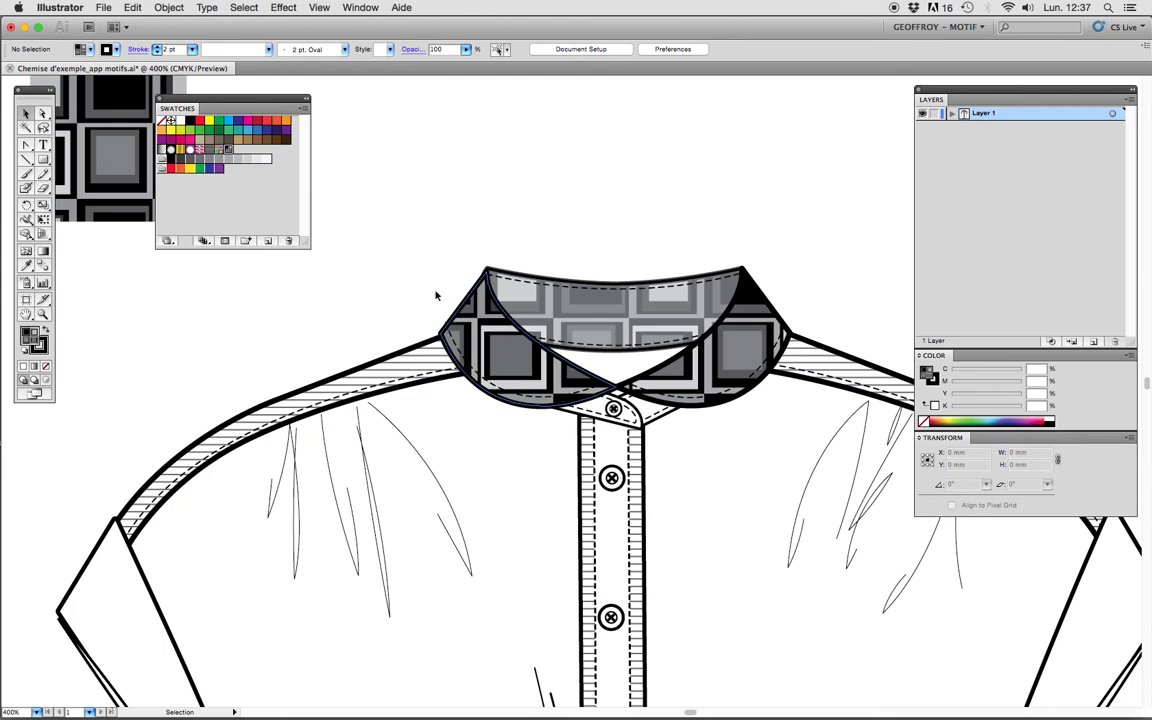
pyautogui.click(512, 354)
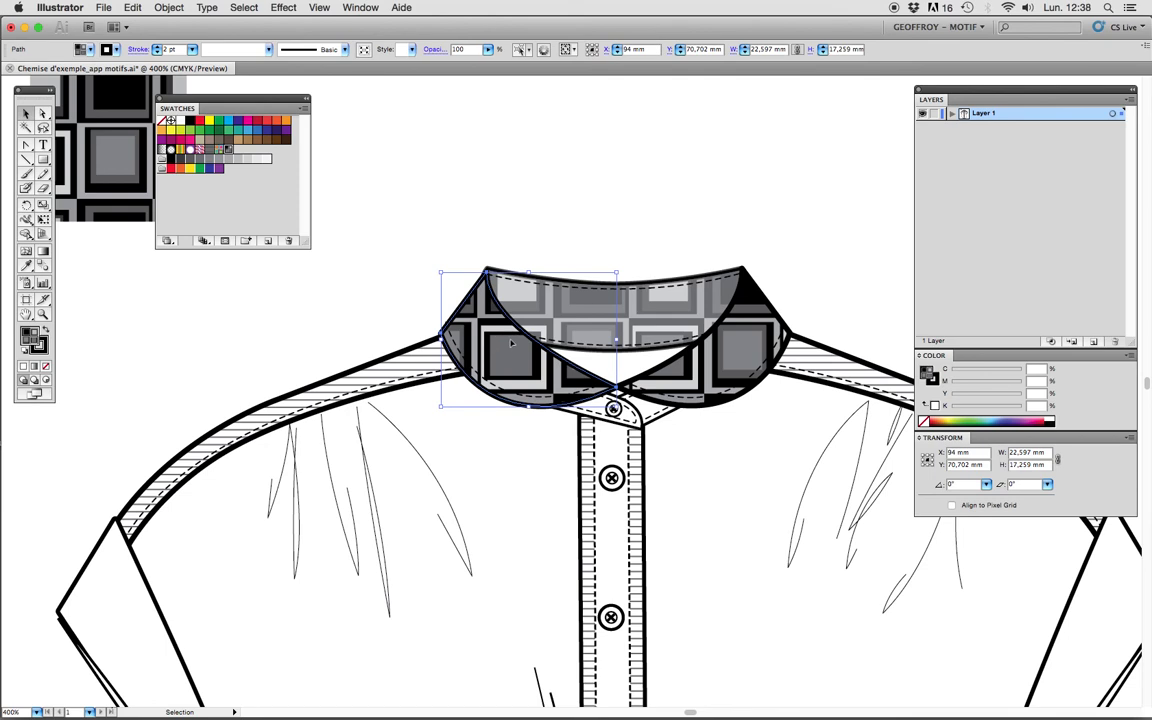
pyautogui.click(169, 9)
pyautogui.moveTo(177, 27)
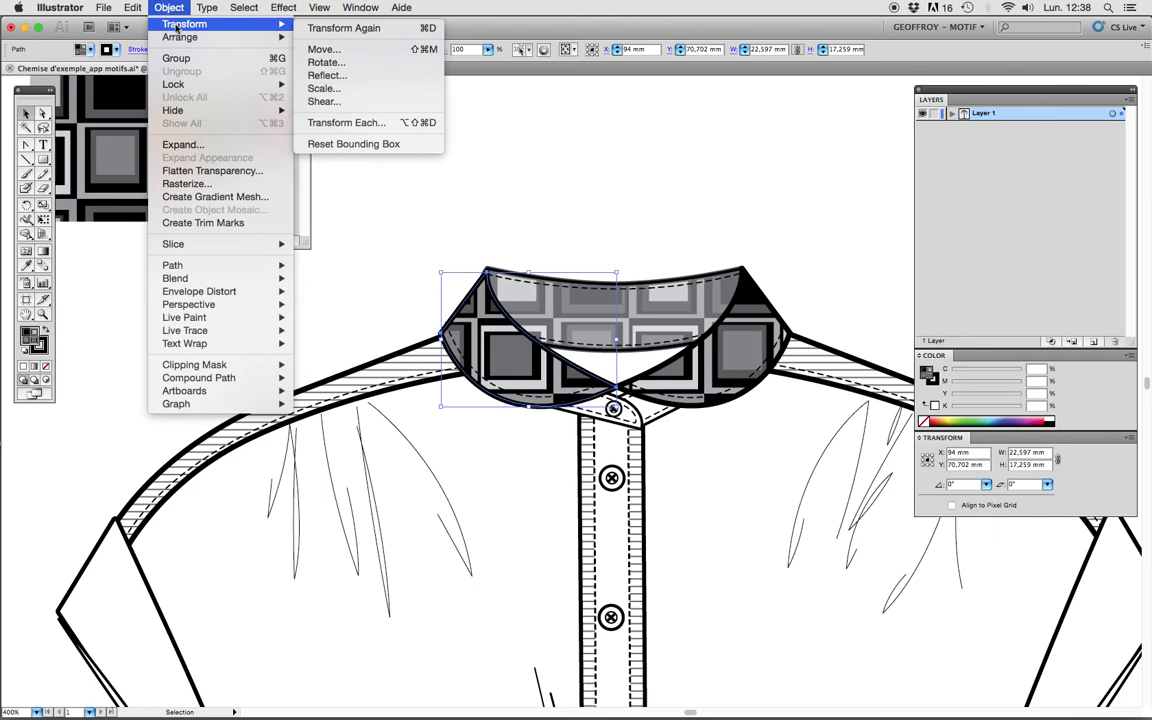
pyautogui.click(349, 64)
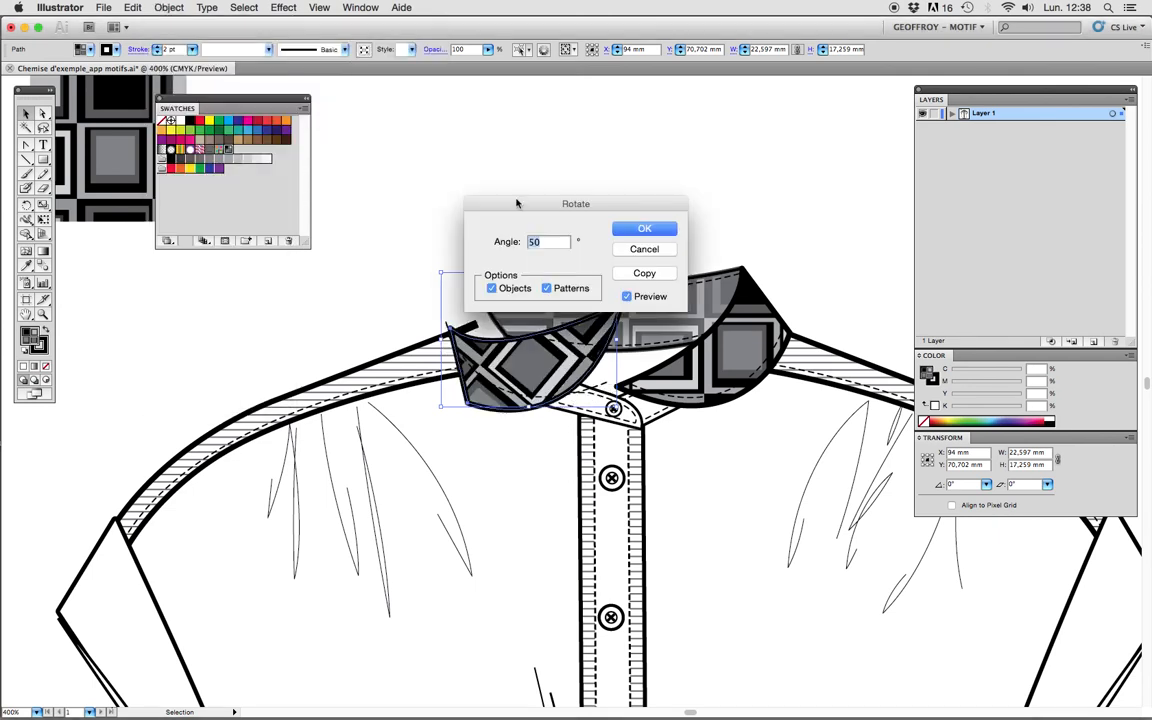
pyautogui.moveTo(501, 340); pyautogui.dragTo(485, 461)
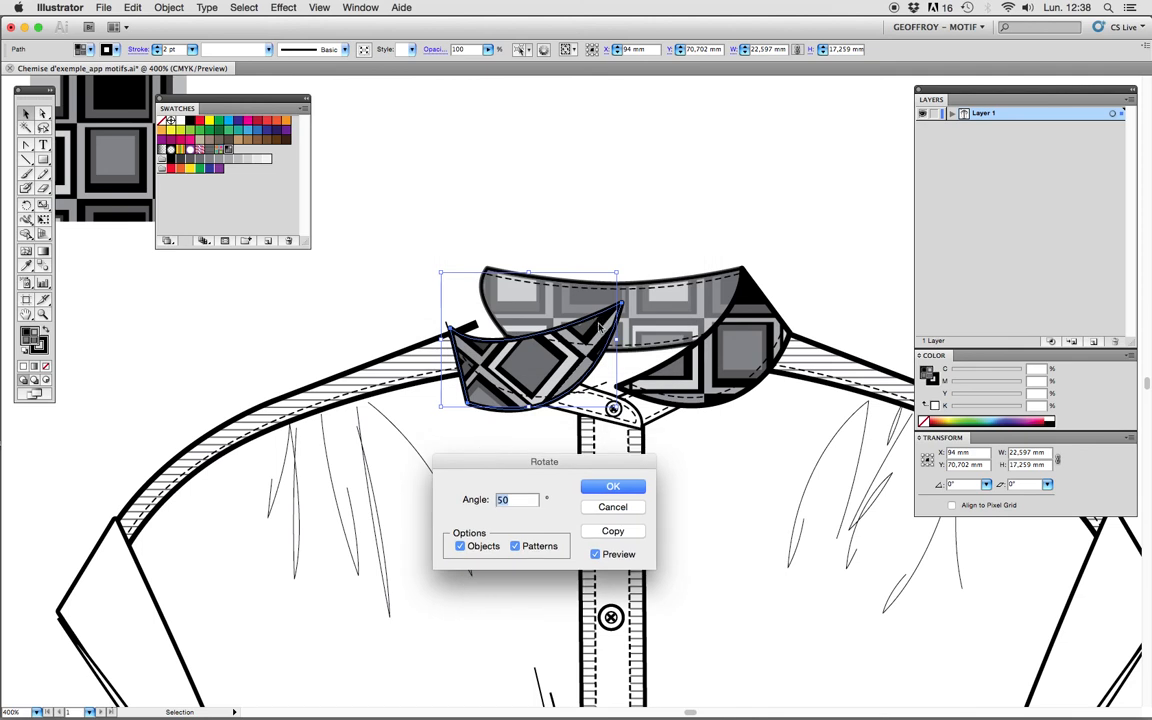
# - Try the 50° rotation on the left collar flap's shape only, leaving its pattern out
pyautogui.click(515, 546)
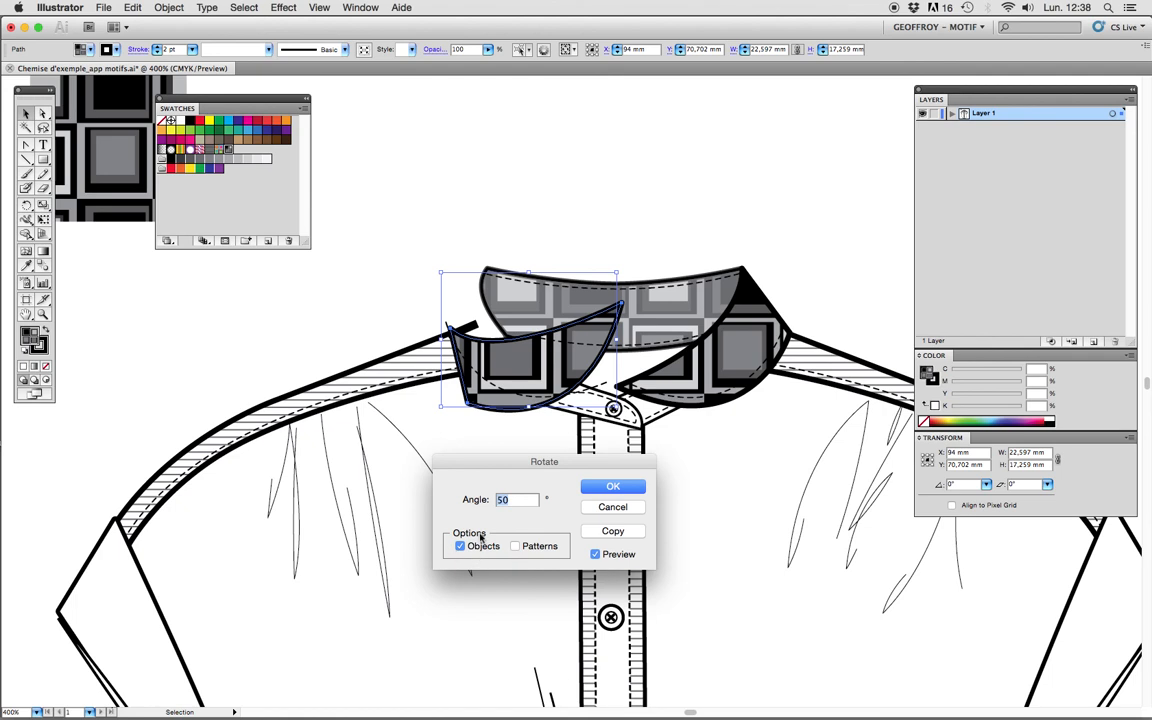
pyautogui.moveTo(510, 458); pyautogui.dragTo(533, 150)
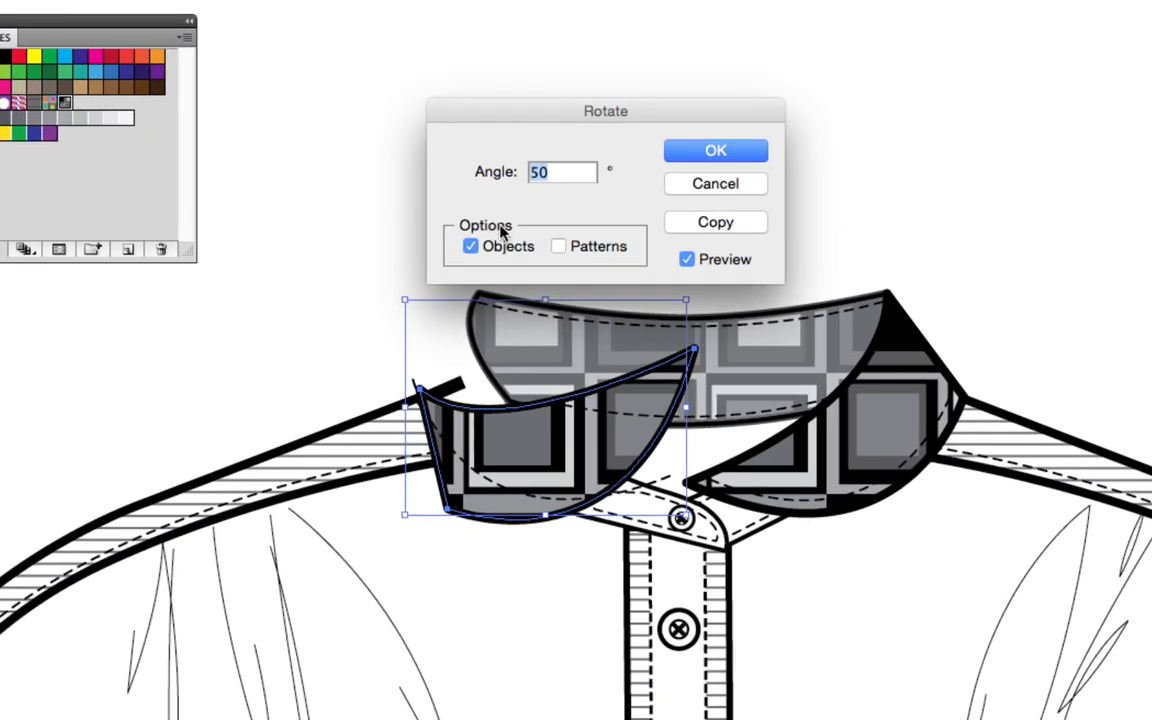
pyautogui.moveTo(529, 118); pyautogui.dragTo(492, 122)
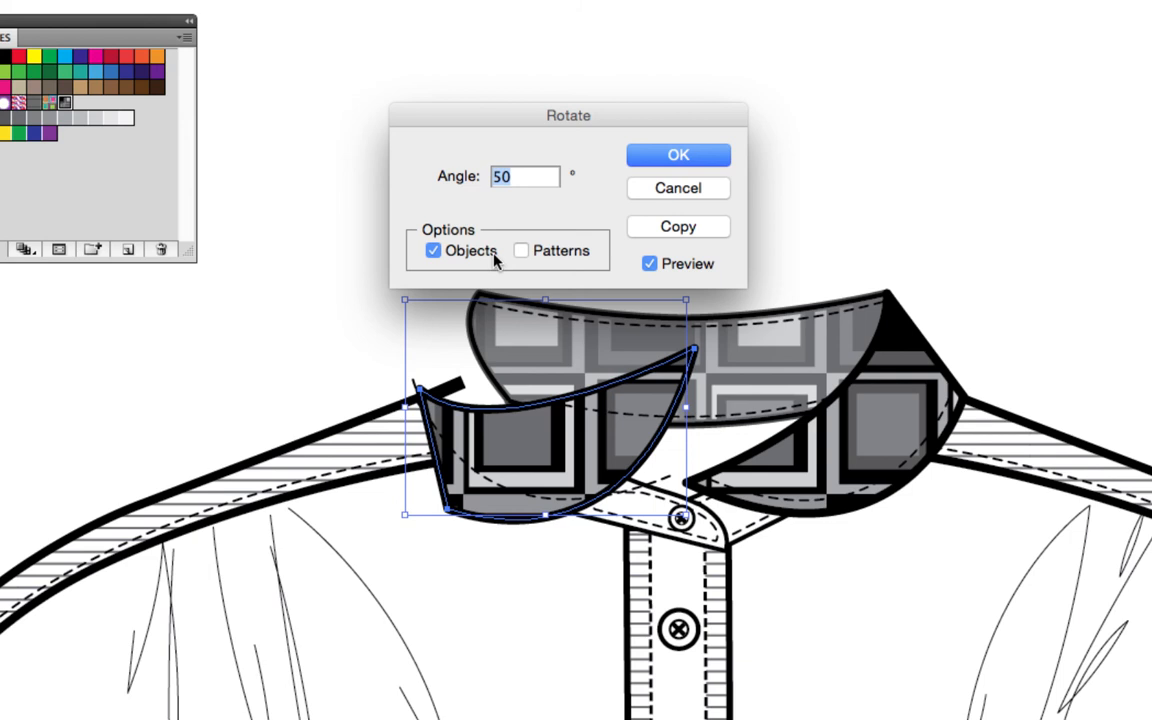
# - Rotate only the pattern inside the left collar flap by 50°, comparing it with the preview off, then apply and deselect
pyautogui.click(433, 251)
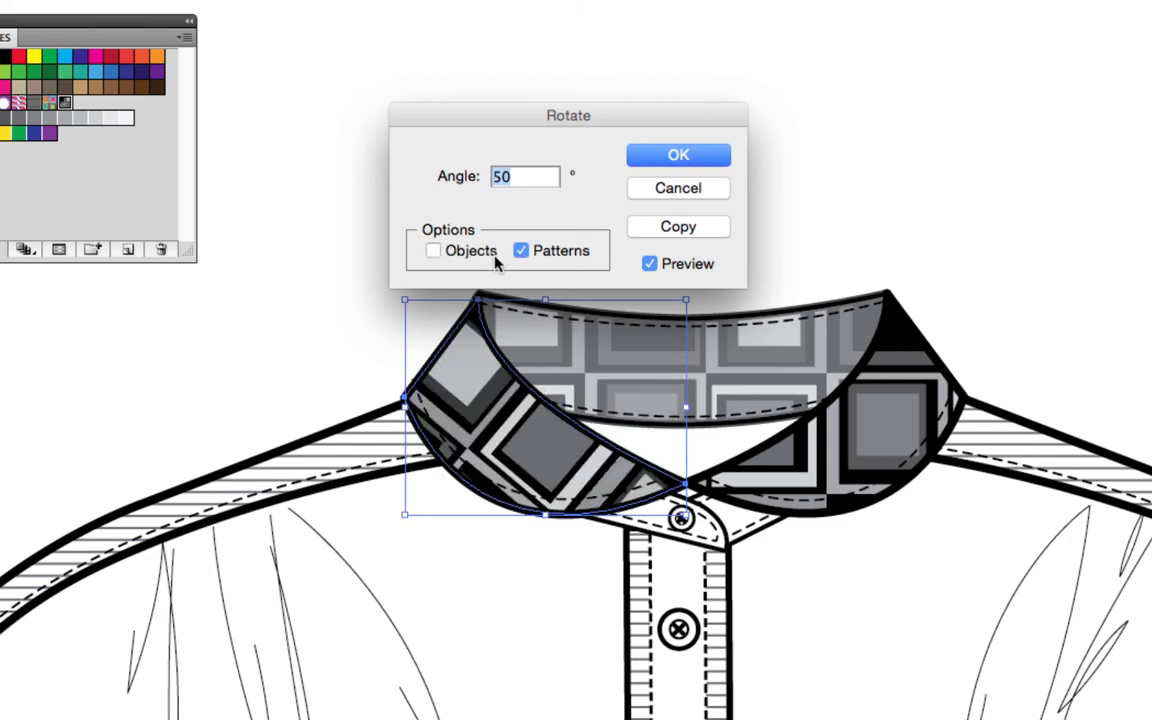
pyautogui.click(650, 263)
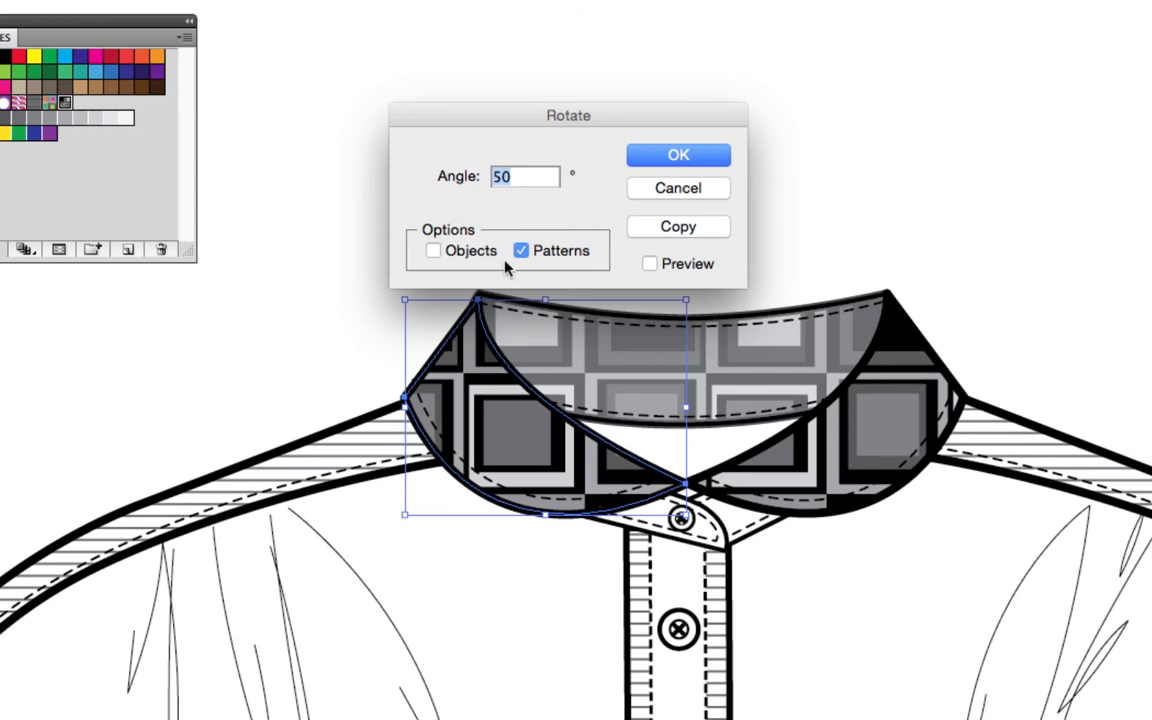
pyautogui.click(650, 264)
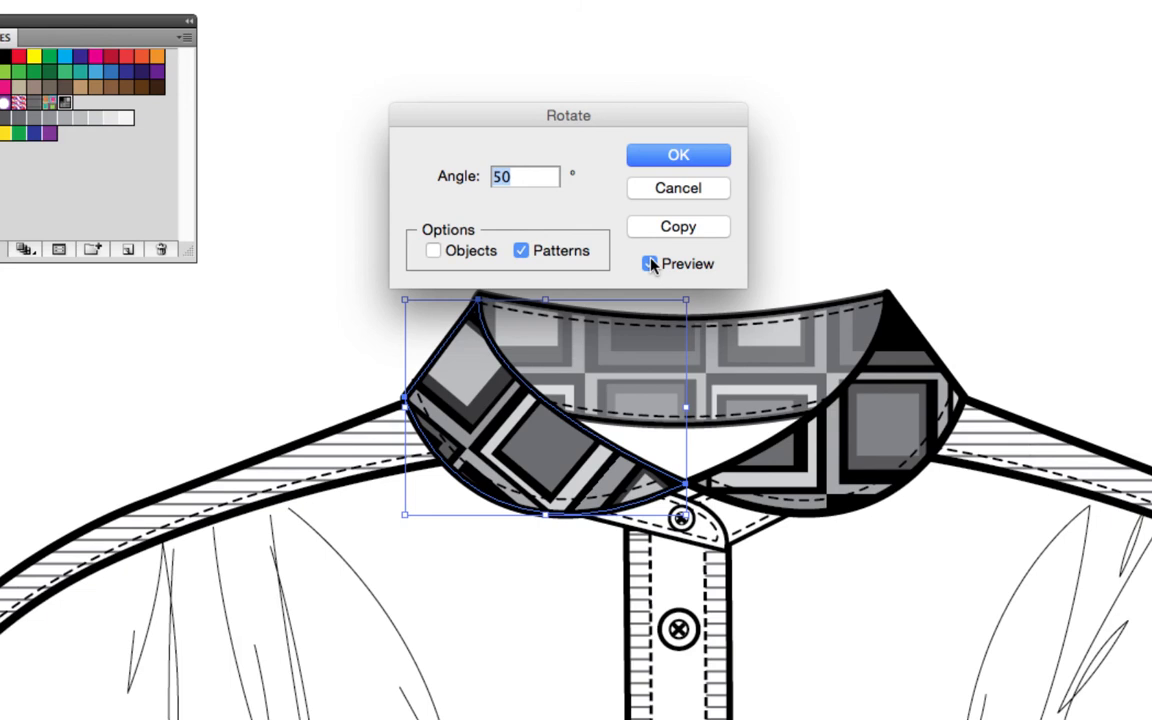
pyautogui.click(671, 156)
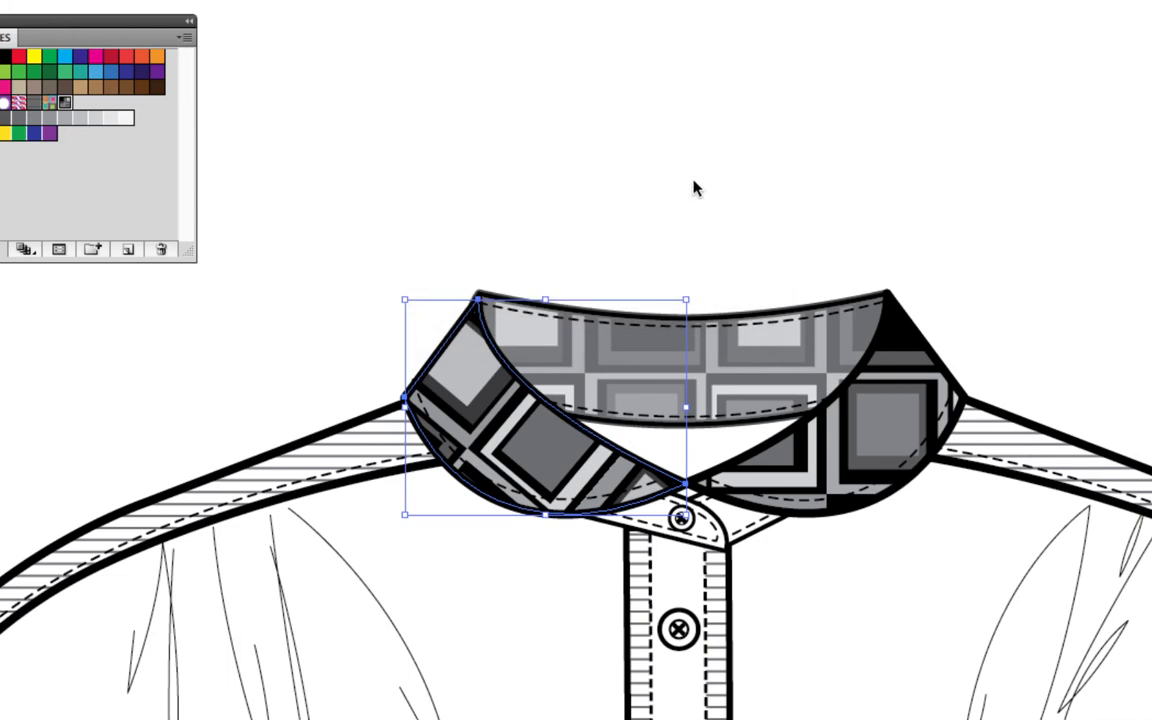
pyautogui.click(697, 188)
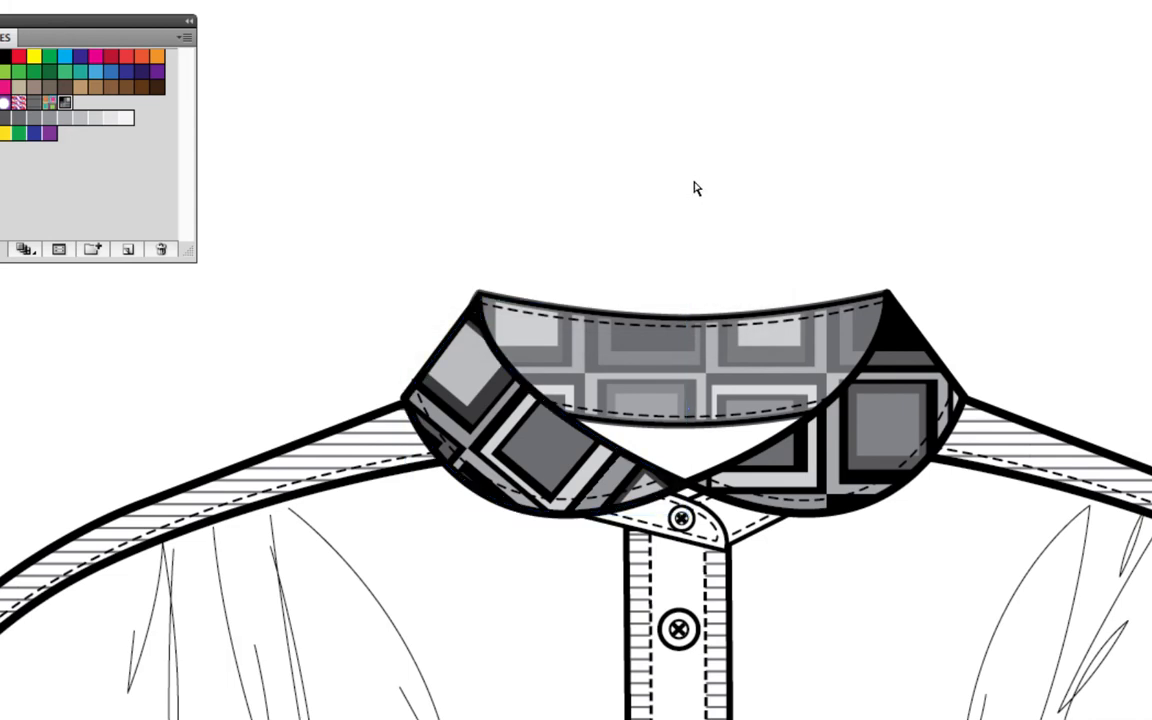
# - Open the Rotate transformation for the right collar flap
pyautogui.hotkey('ctrl', '-')
pyautogui.hotkey('ctrl', '-')
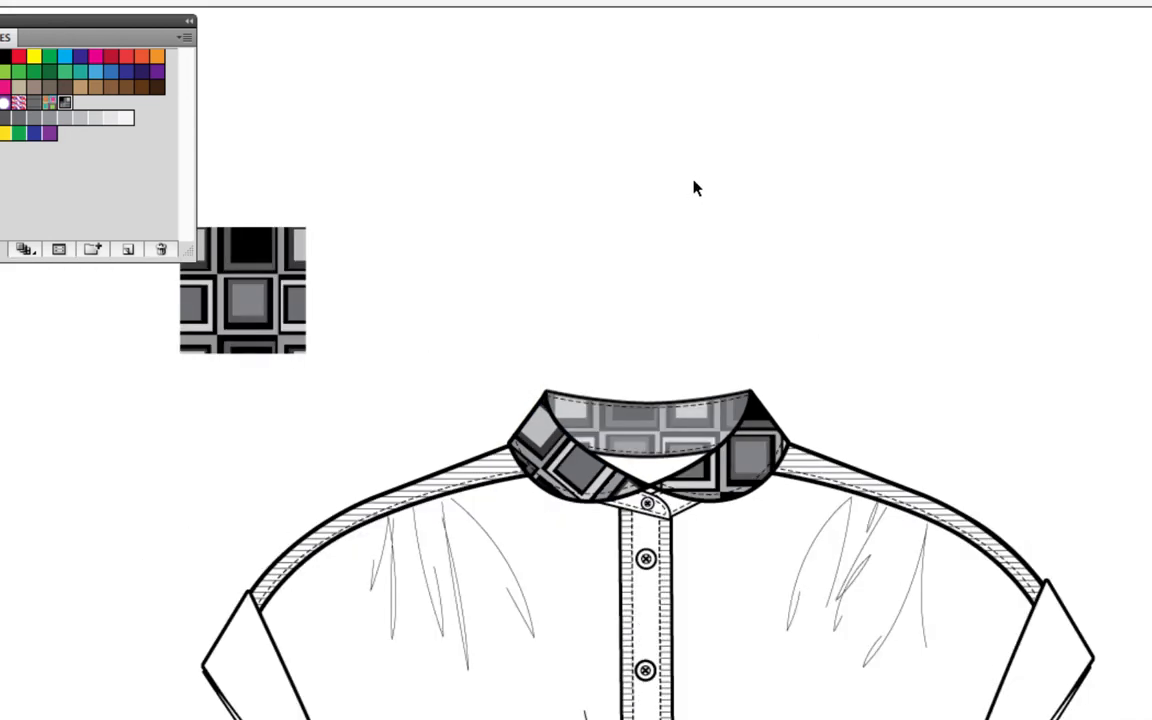
pyautogui.click(760, 442)
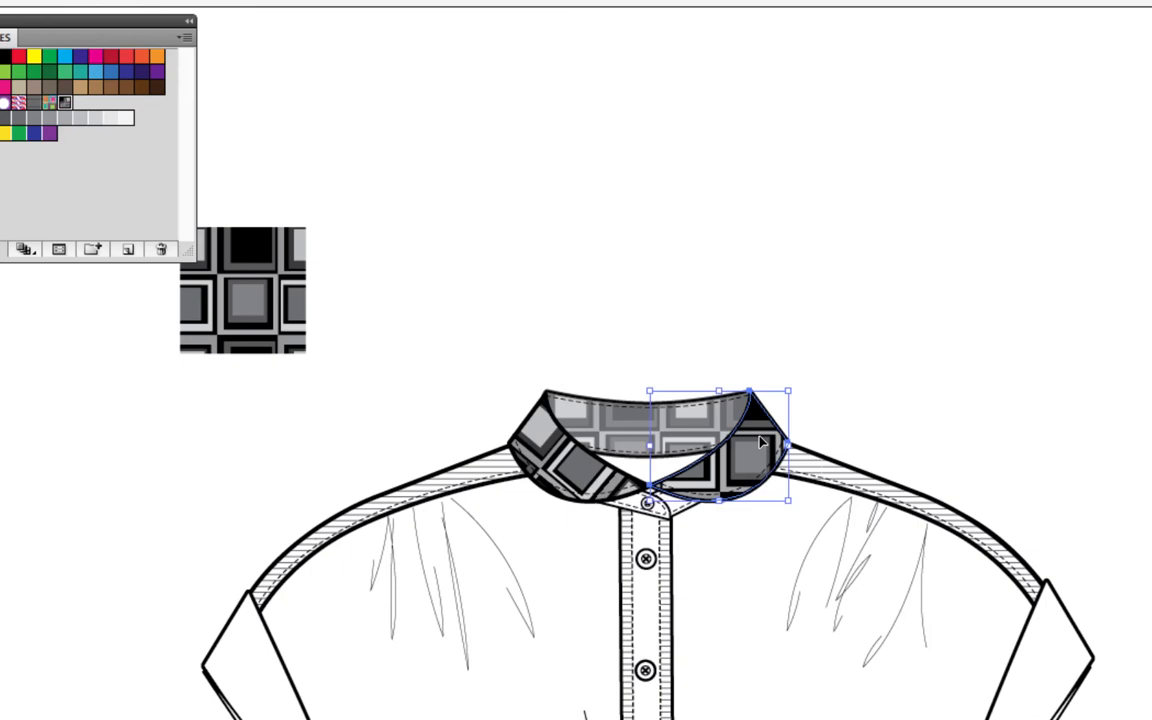
pyautogui.rightClick(760, 442)
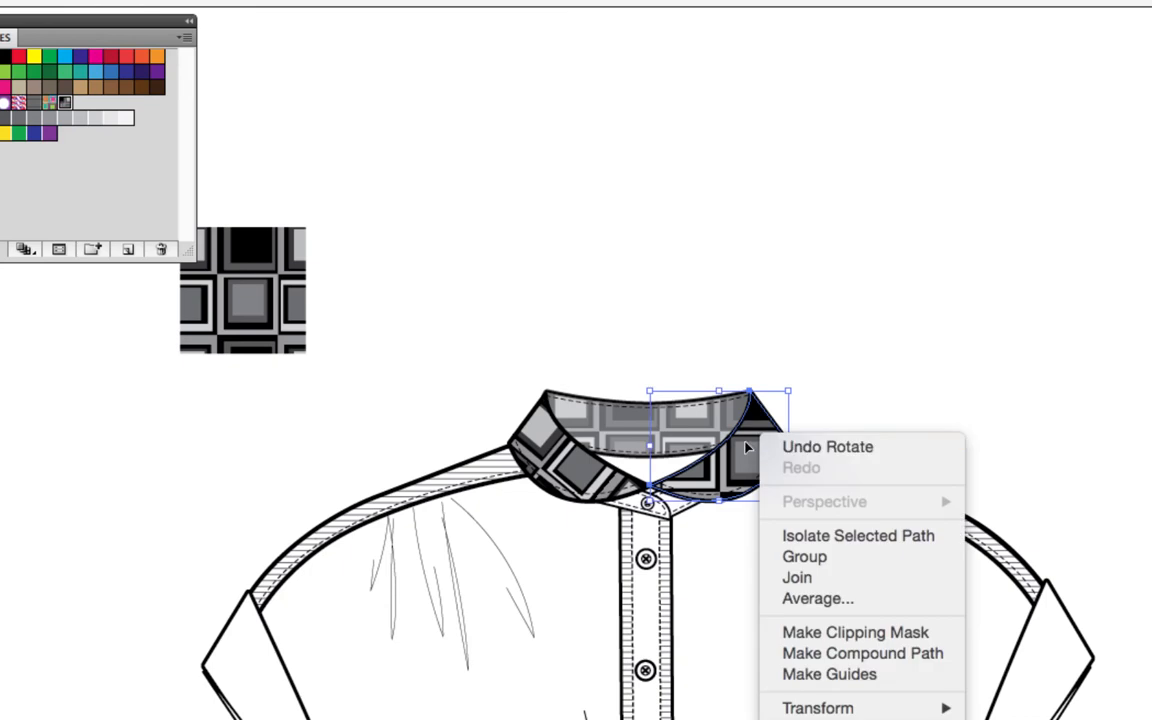
pyautogui.click(748, 448)
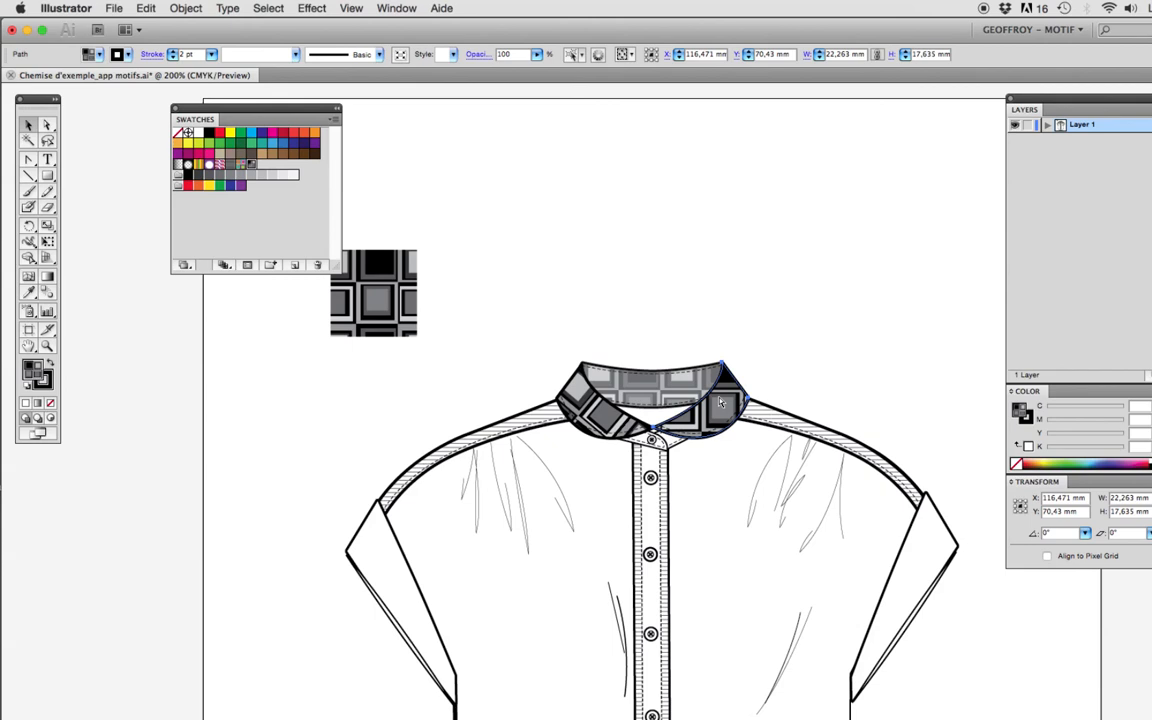
pyautogui.click(720, 402)
pyautogui.click(186, 8)
pyautogui.moveTo(205, 27)
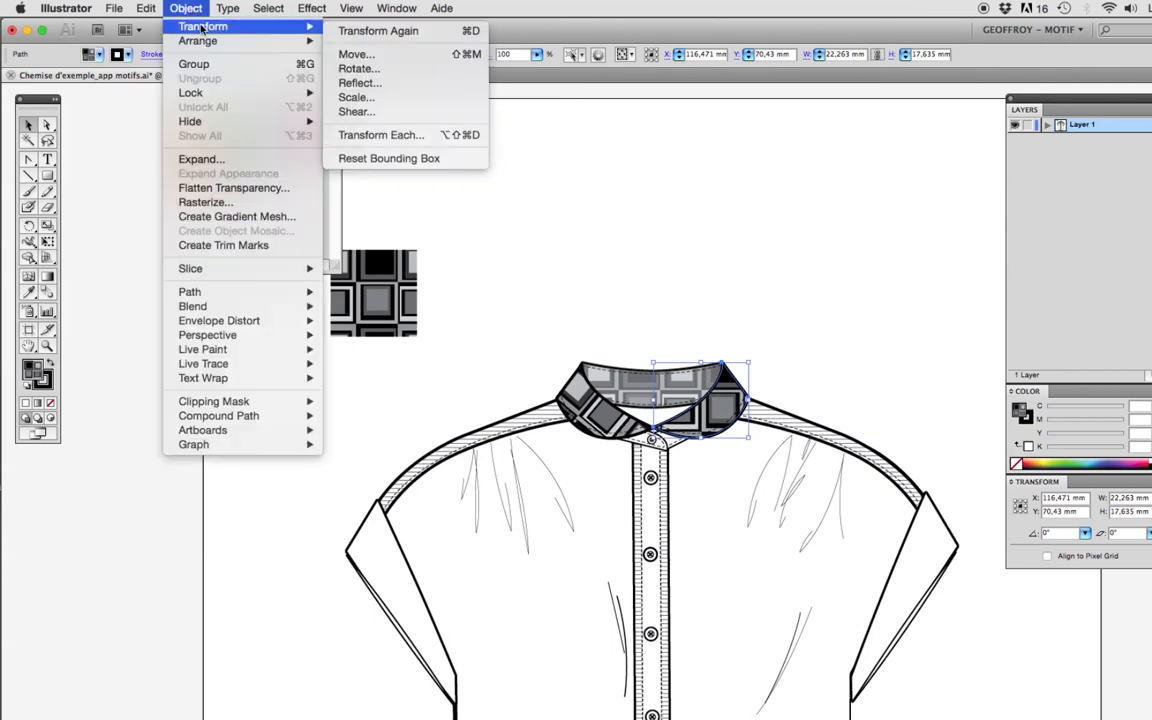
pyautogui.click(408, 69)
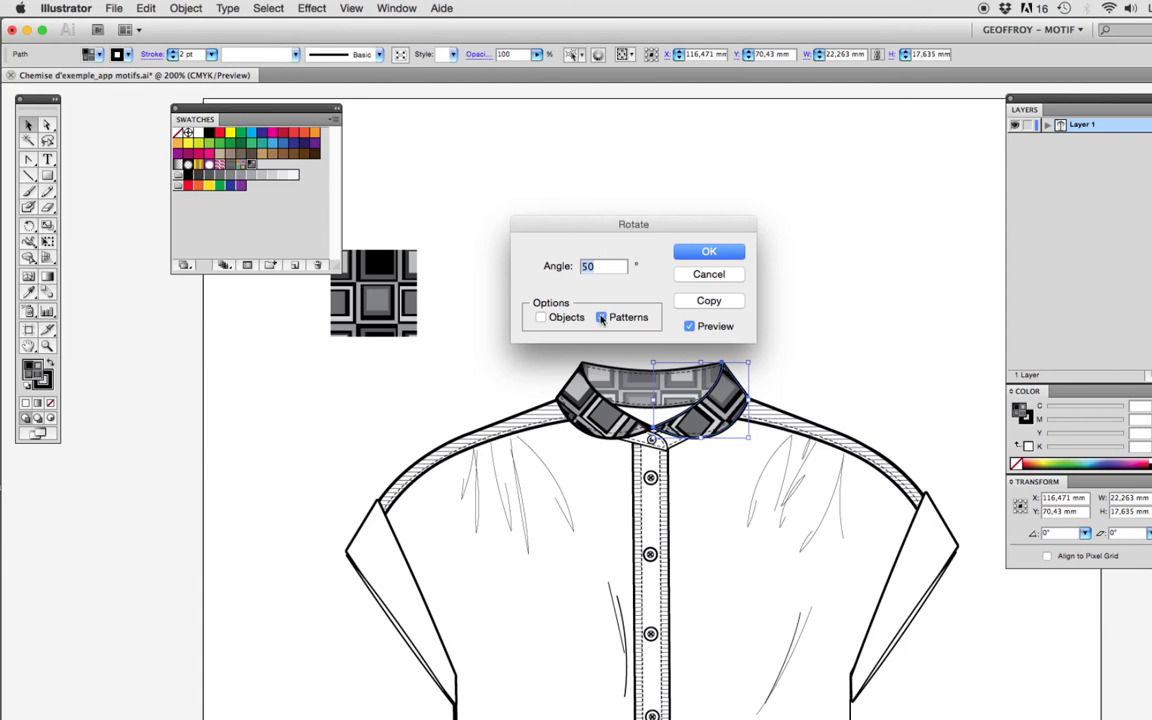
# - Try the 50° rotation on the right collar flap with its shape included, and with its pattern left out
pyautogui.click(540, 318)
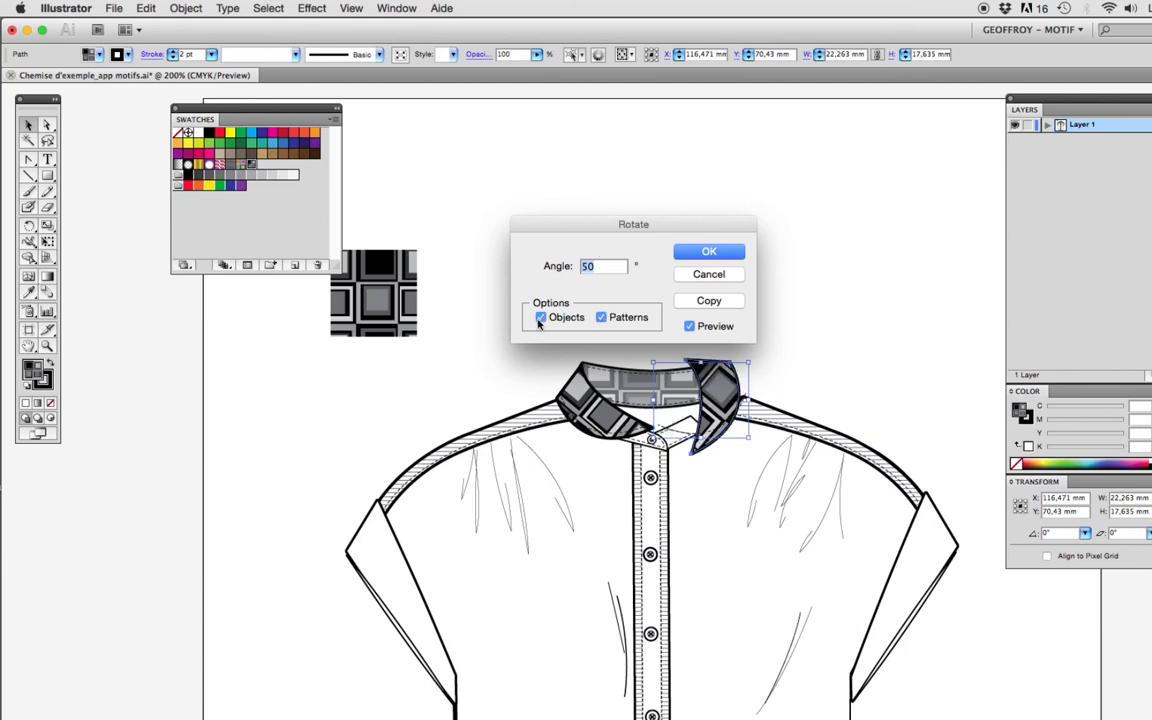
pyautogui.click(540, 318)
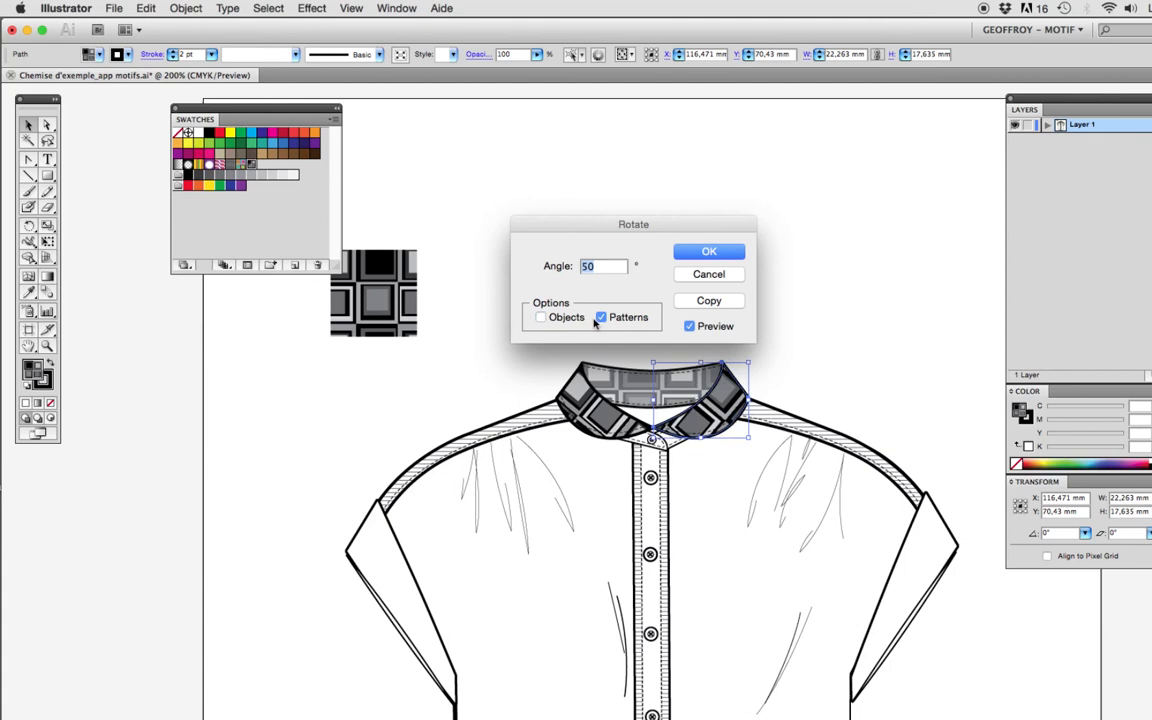
pyautogui.click(603, 318)
pyautogui.click(605, 318)
pyautogui.click(541, 318)
# - Rotate only the pattern inside the right collar flap by 40°, comparing it with the preview off, then apply and deselect
pyautogui.click(689, 326)
pyautogui.click(689, 326)
pyautogui.click(689, 326)
pyautogui.click(689, 326)
pyautogui.write('40')
pyautogui.click(689, 326)
pyautogui.click(689, 326)
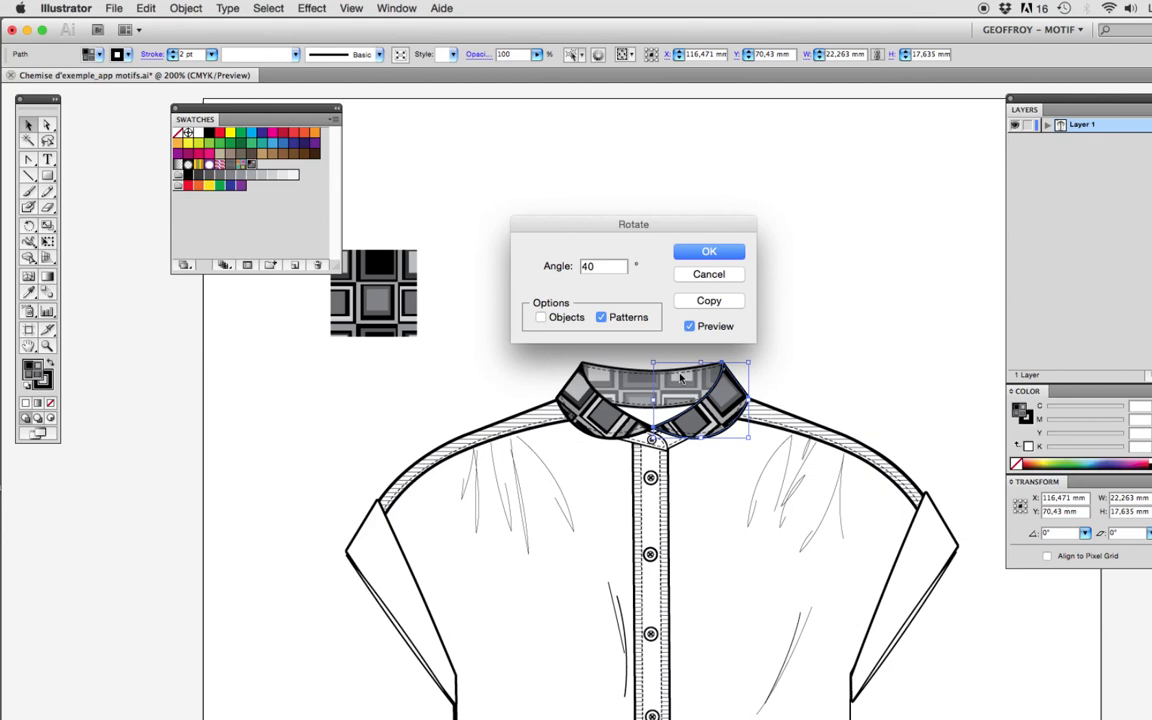
pyautogui.moveTo(681, 224); pyautogui.dragTo(682, 177)
pyautogui.click(708, 205)
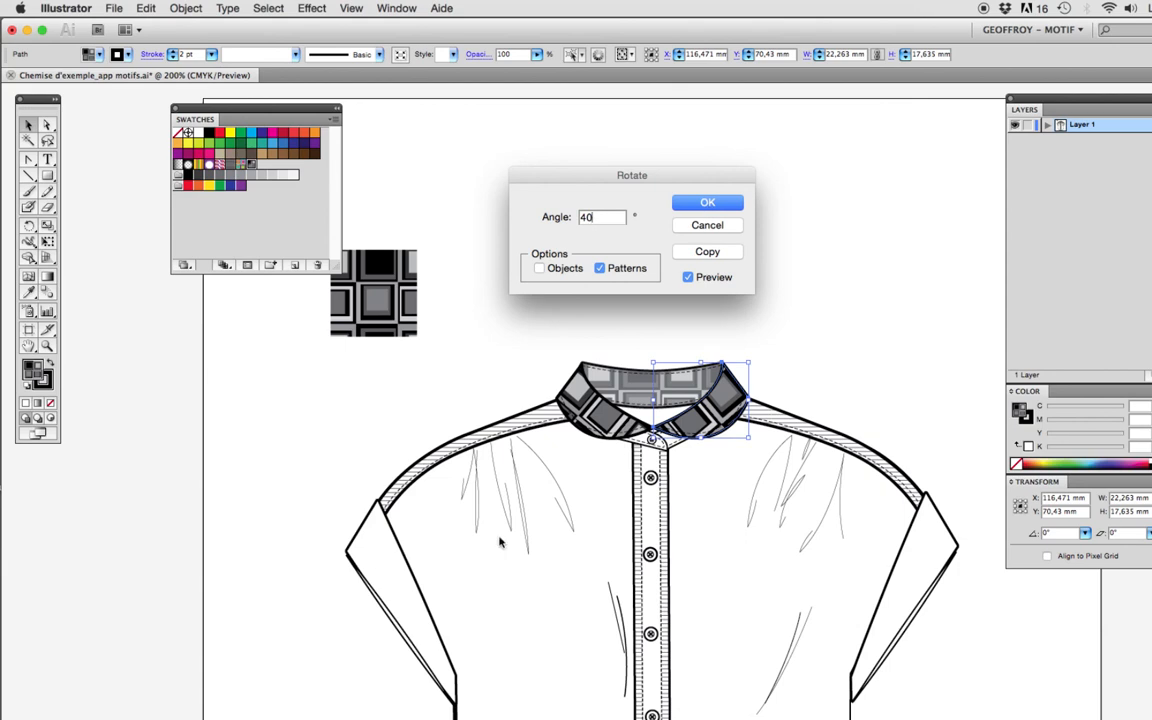
pyautogui.moveTo(636, 175)
pyautogui.mouseDown()
pyautogui.moveTo(605, 179)
pyautogui.moveTo(632, 198)
pyautogui.mouseUp()
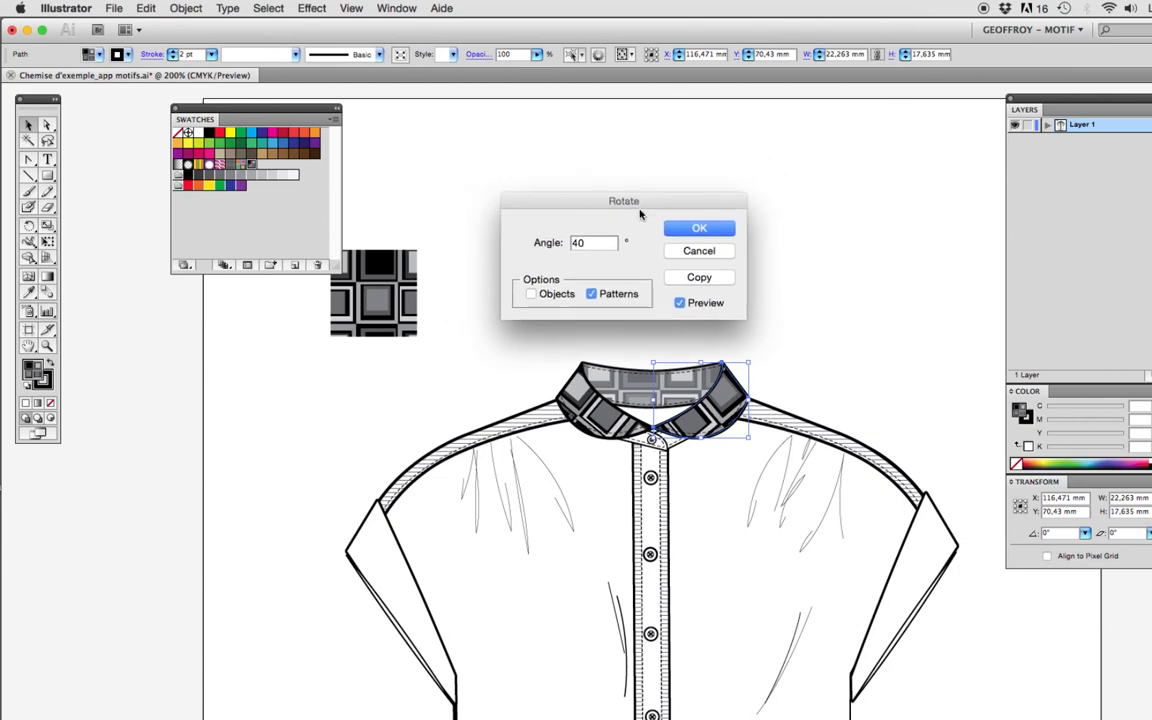
pyautogui.click(670, 226)
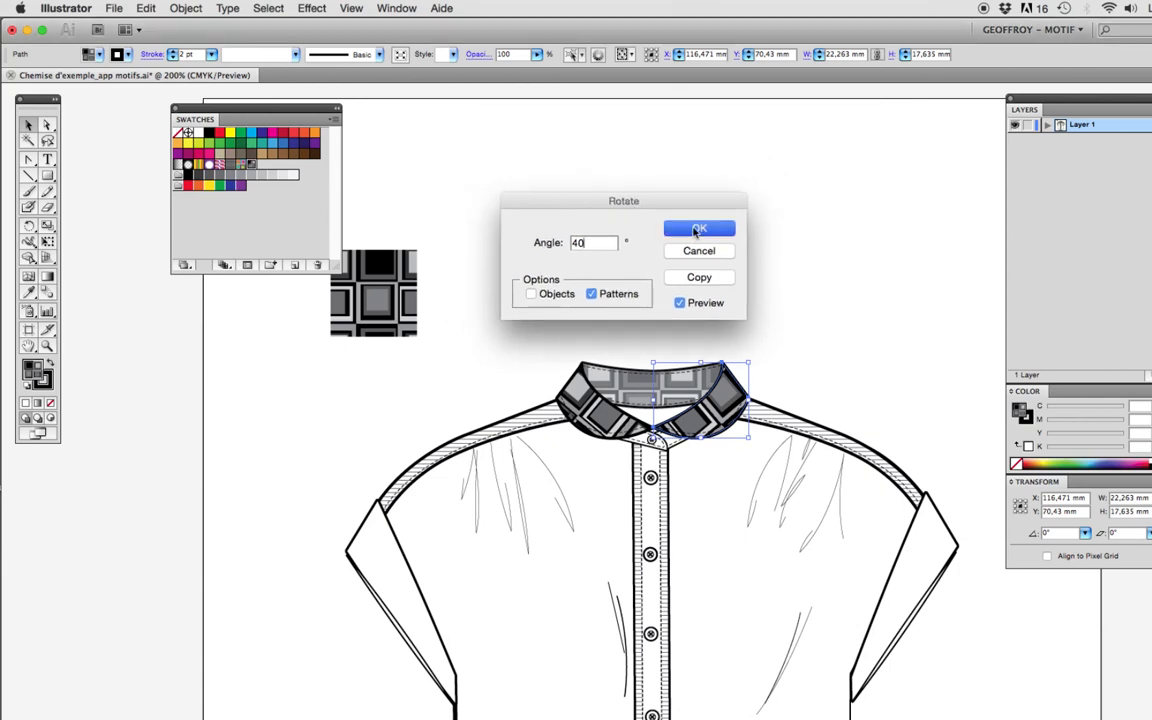
pyautogui.click(525, 336)
# - Open the Scale transformation for the left collar flap
pyautogui.click(580, 408)
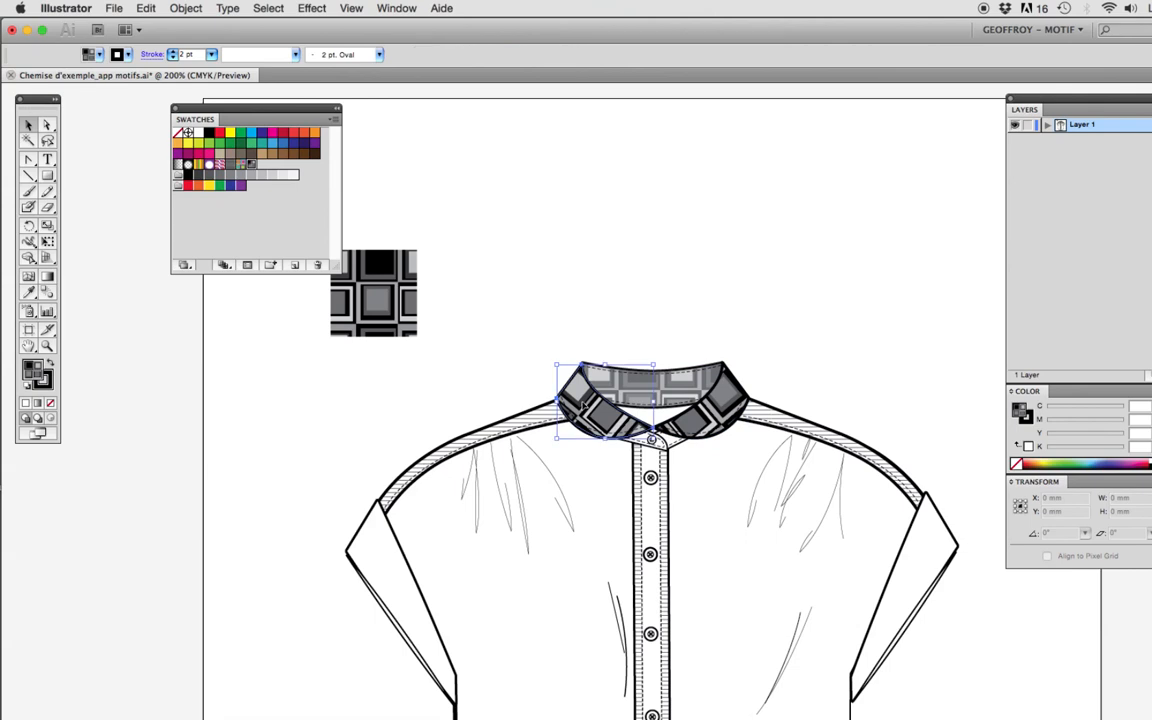
pyautogui.click(180, 8)
pyautogui.moveTo(240, 26)
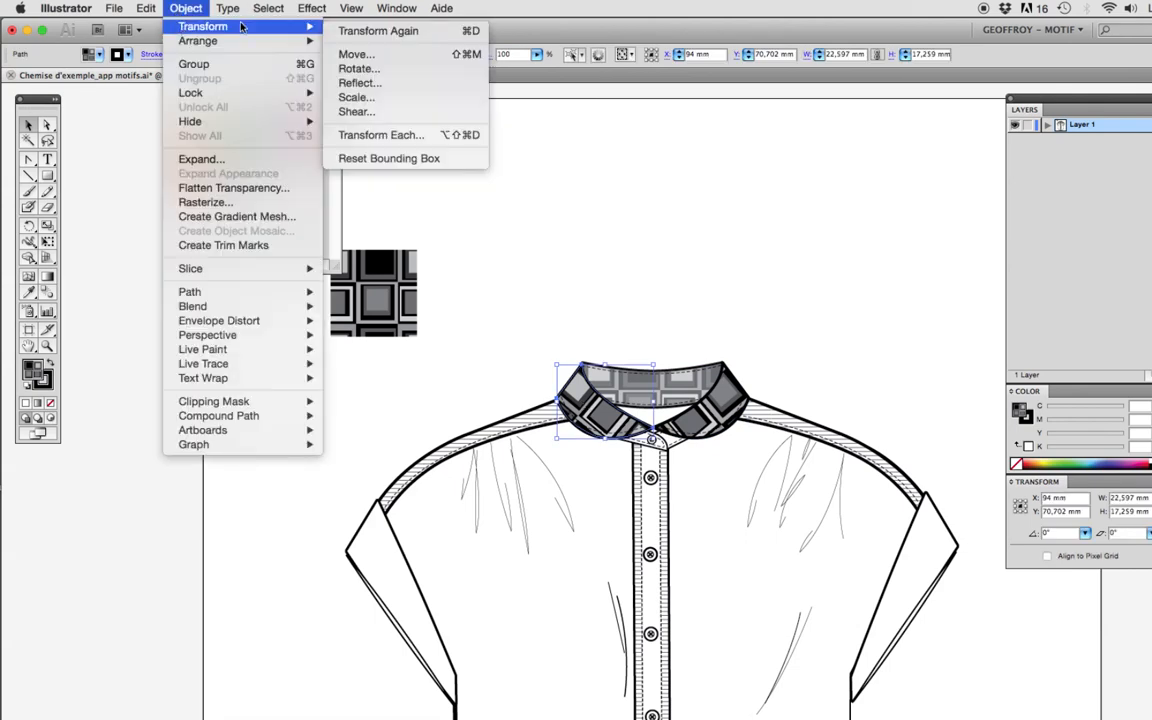
pyautogui.click(400, 99)
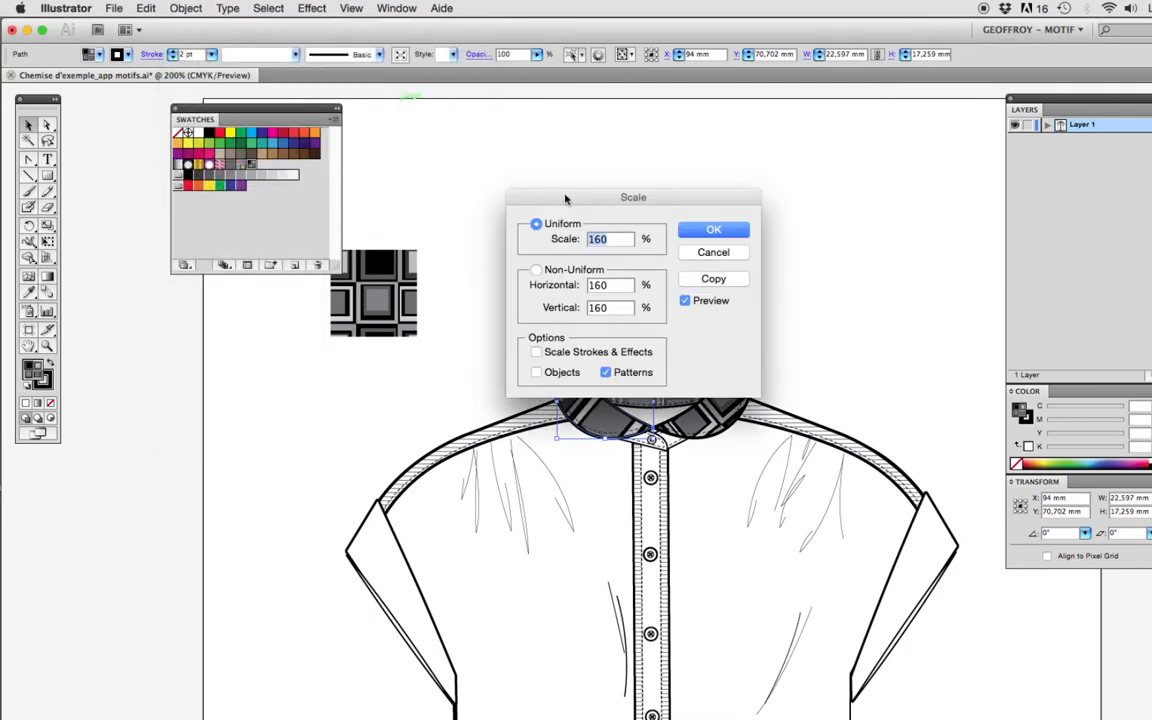
# - Set a uniform scale of 50% and try it on the left collar flap's shape and strokes, leaving its pattern out
pyautogui.click(537, 352)
pyautogui.click(537, 372)
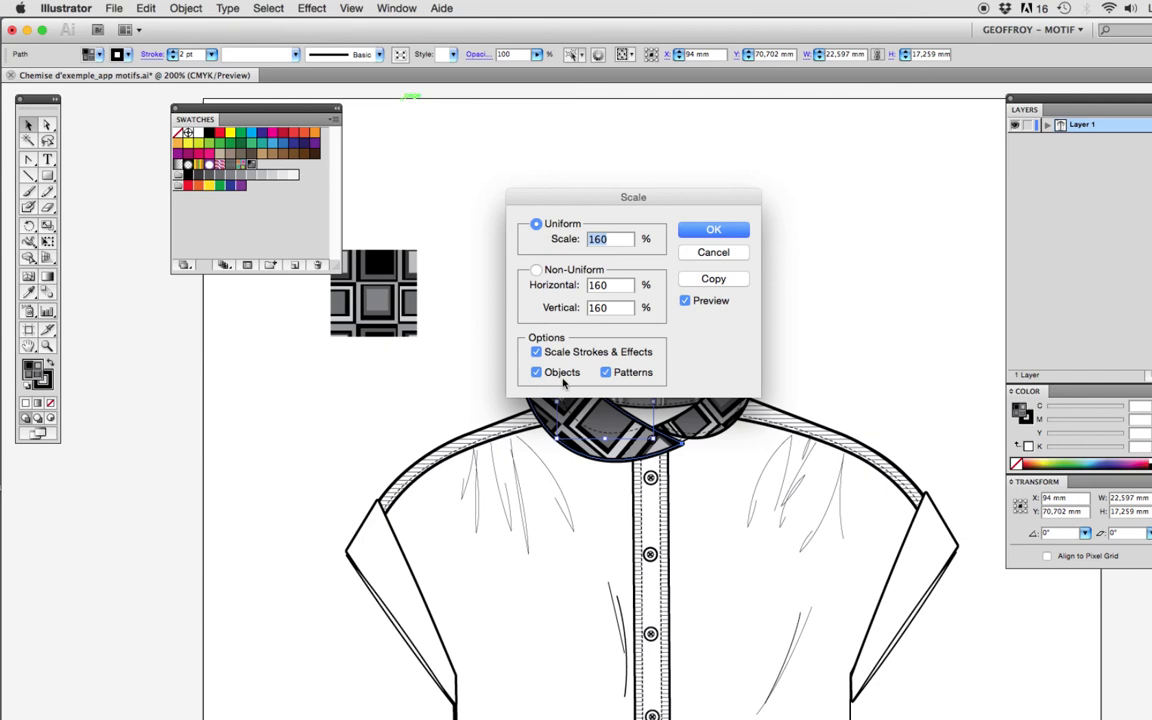
pyautogui.click(607, 373)
pyautogui.moveTo(620, 198); pyautogui.dragTo(812, 184)
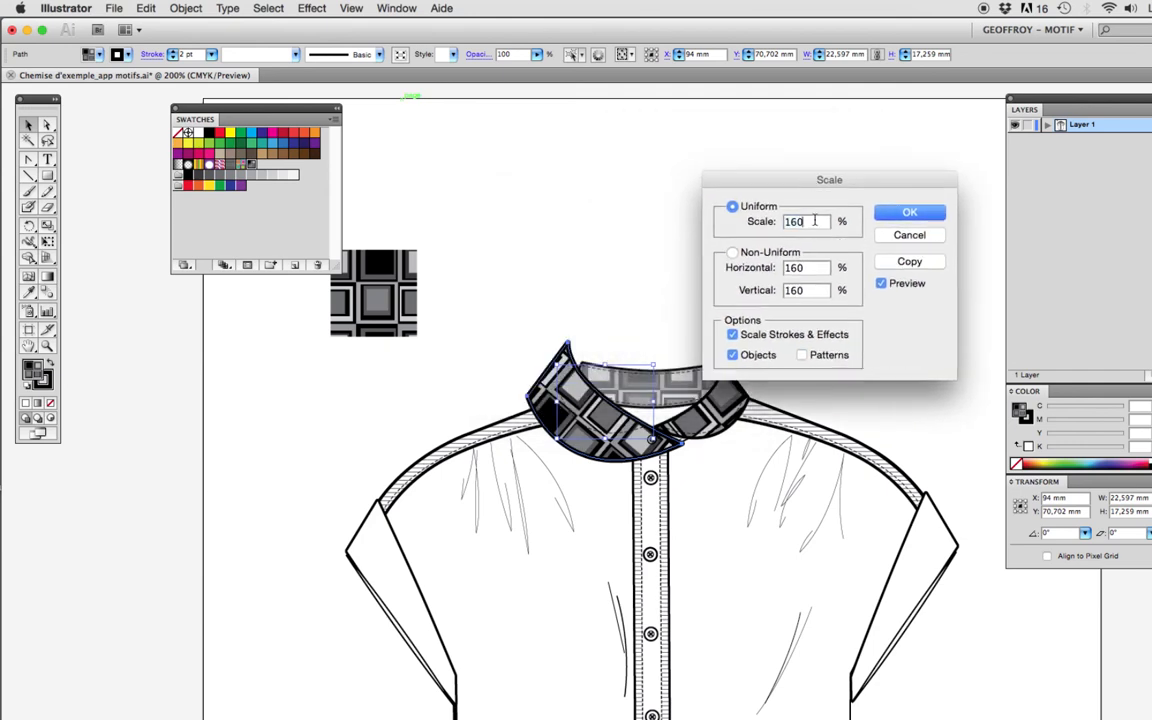
pyautogui.write('50')
pyautogui.click(880, 283)
pyautogui.click(879, 284)
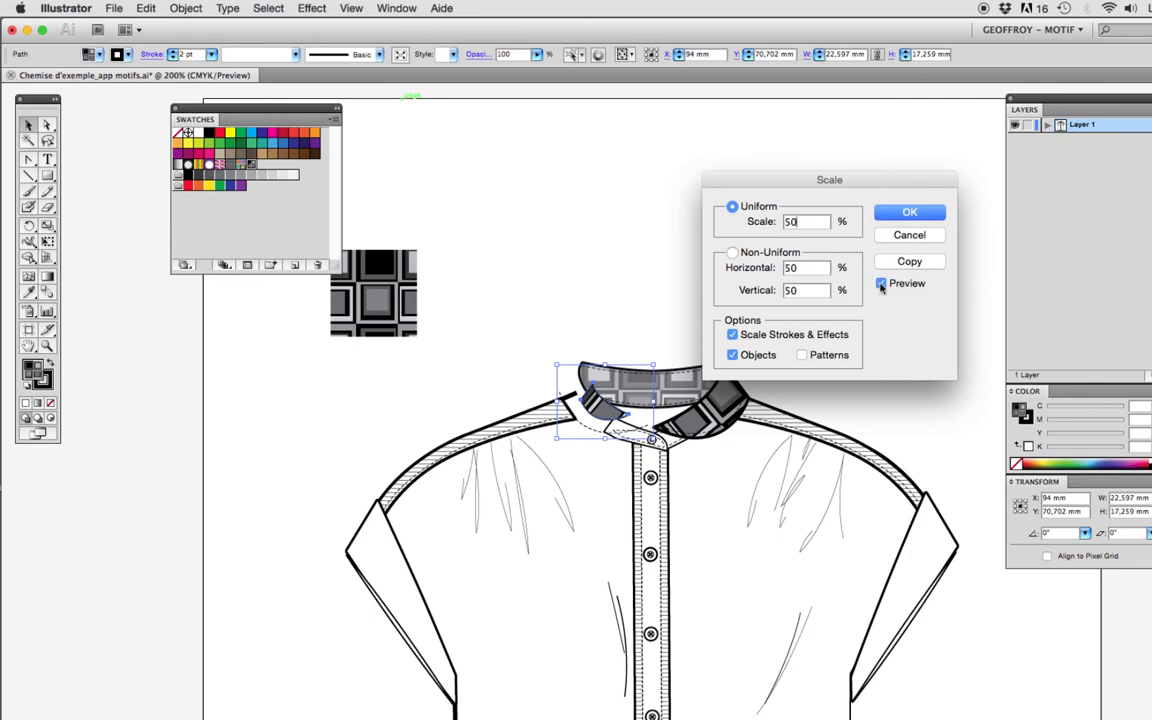
pyautogui.click(880, 284)
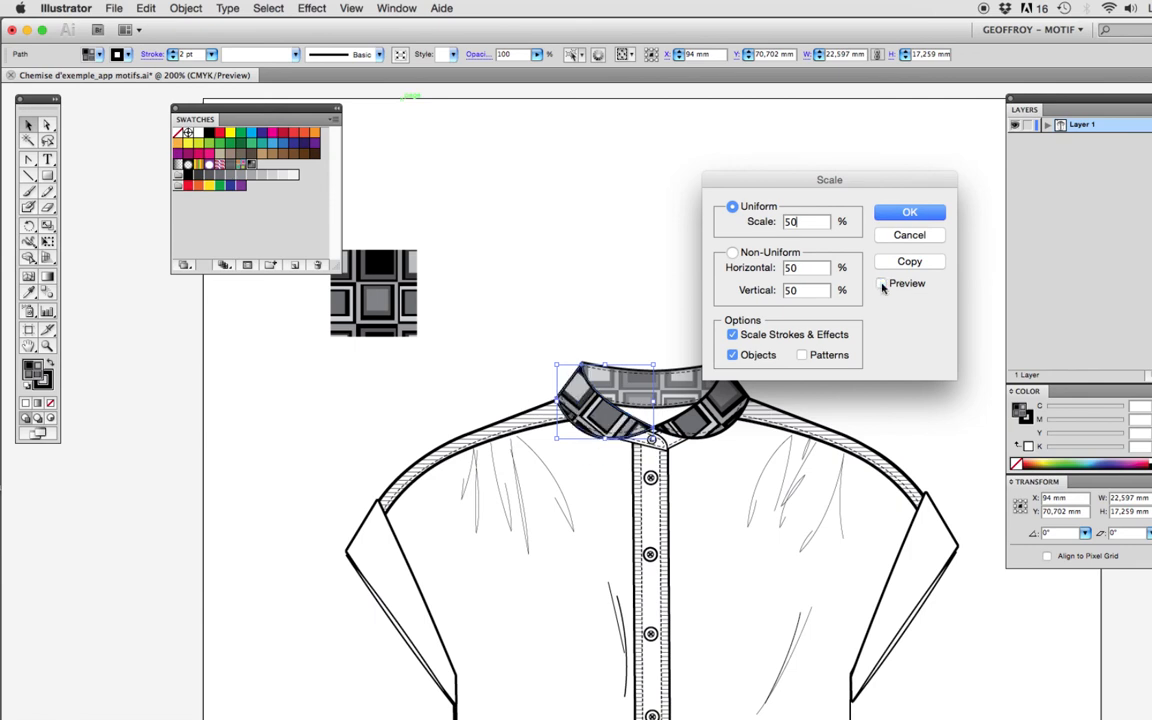
# - Scale only the pattern inside the left collar flap to 50%, excluding the shape, strokes and effects, and apply it
pyautogui.click(803, 356)
pyautogui.click(732, 356)
pyautogui.click(881, 284)
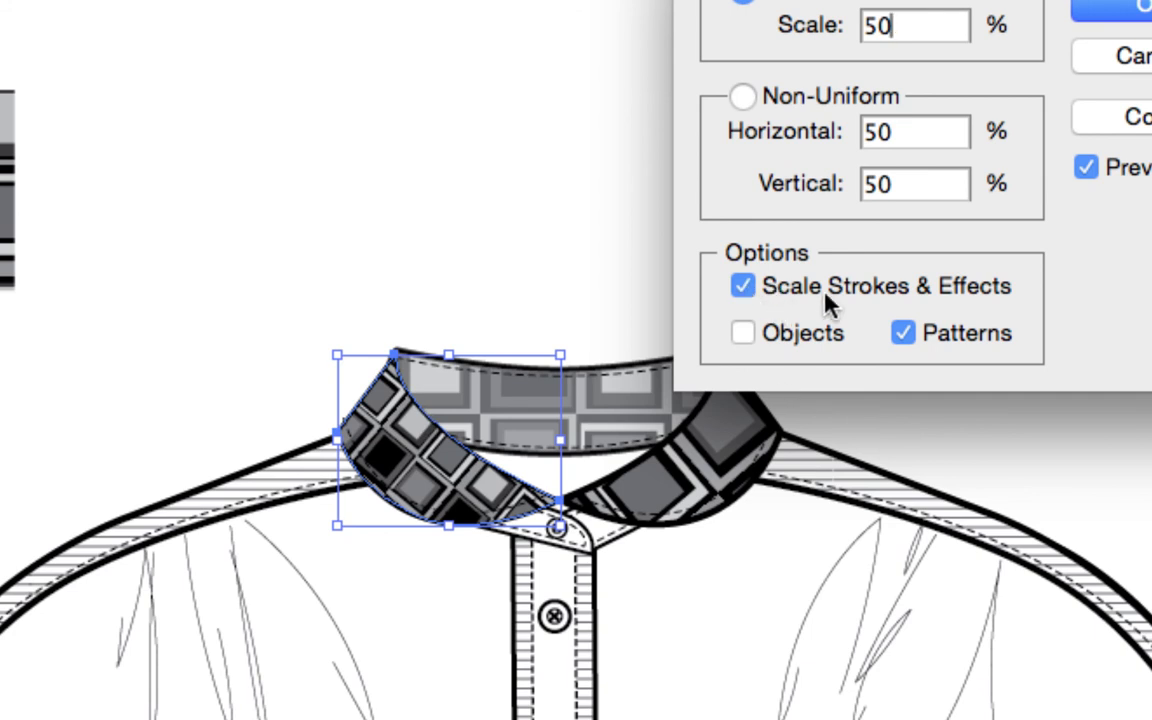
pyautogui.click(744, 287)
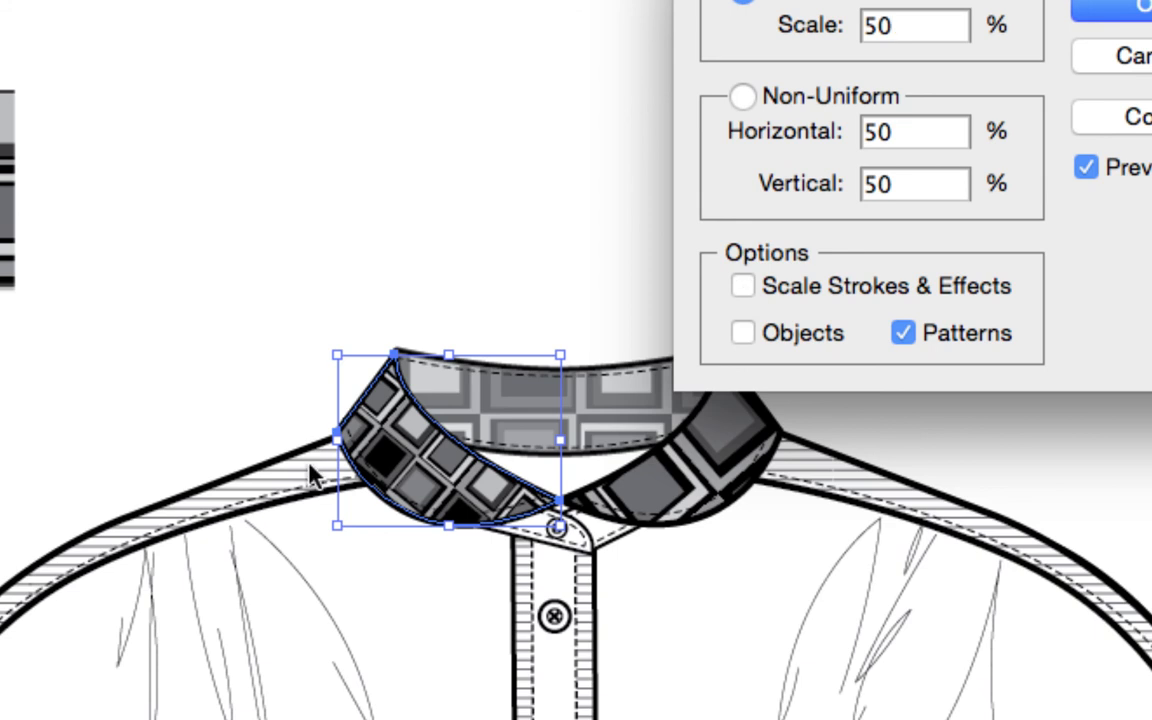
pyautogui.click(742, 288)
pyautogui.click(741, 289)
pyautogui.click(741, 289)
pyautogui.click(741, 289)
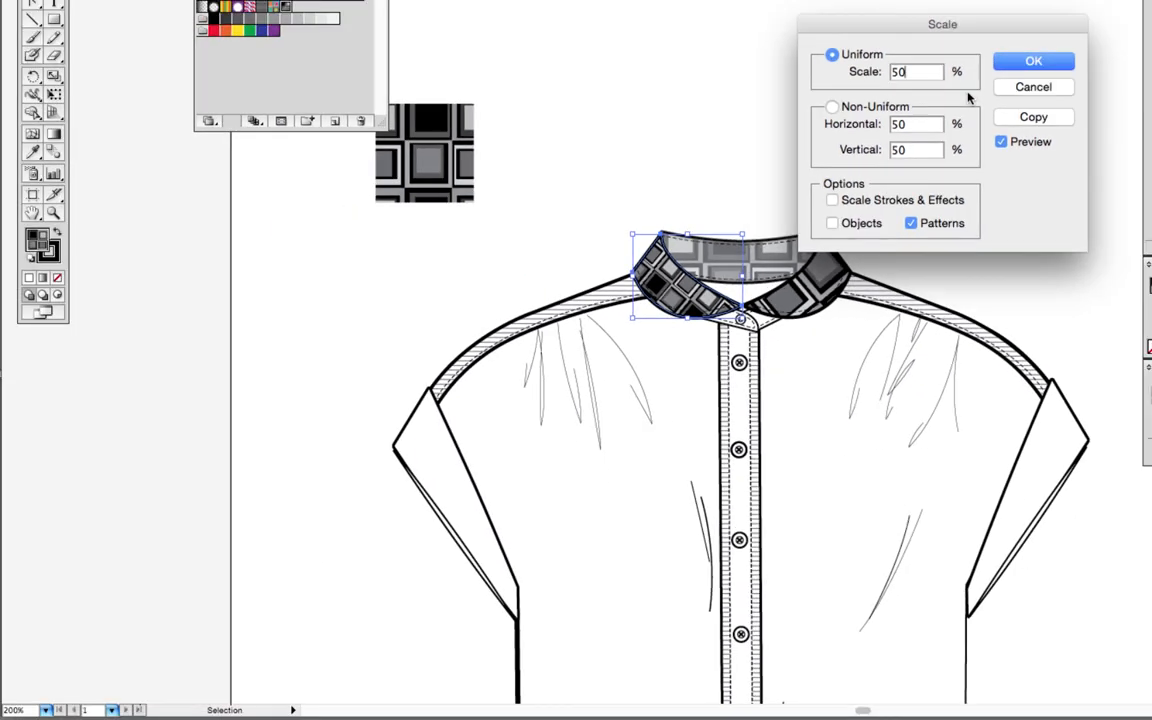
pyautogui.click(1015, 62)
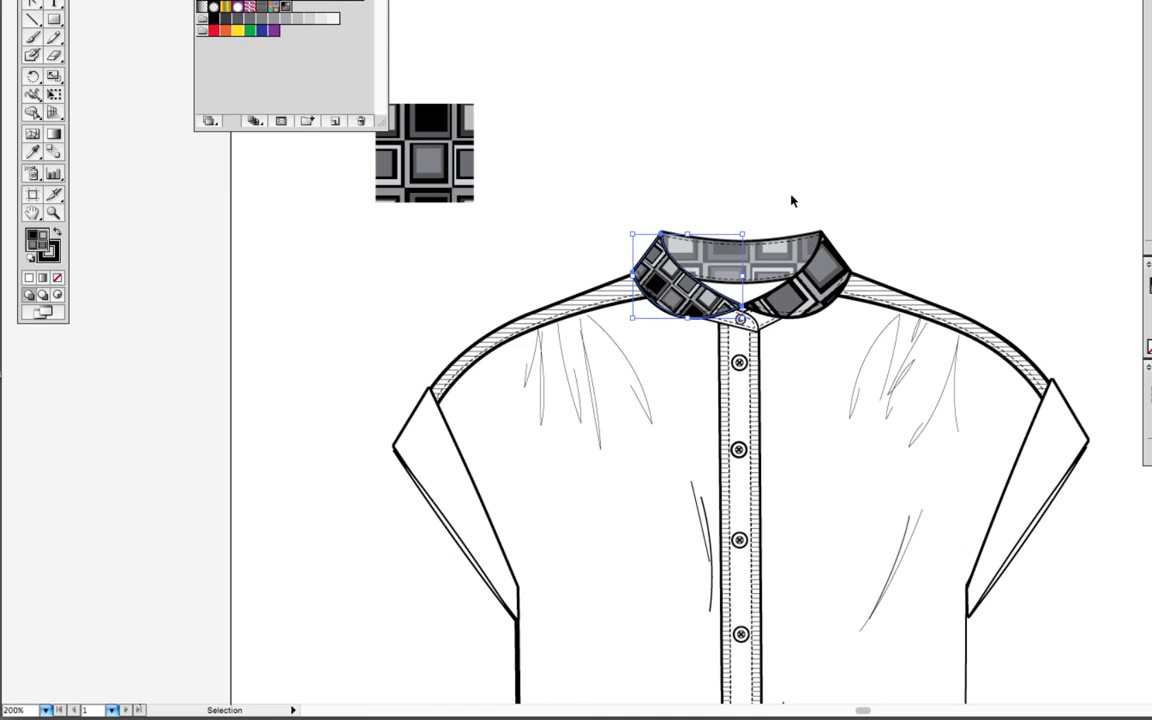
# - Return to the Selection tool with the collar and both sleeves in view, and deselect the left collar flap
pyautogui.press('space')
pyautogui.moveTo(791, 202)
pyautogui.mouseDown()
pyautogui.moveTo(627, 208)
pyautogui.moveTo(585, 172)
pyautogui.mouseUp()
pyautogui.scroll(4, 160, 150)
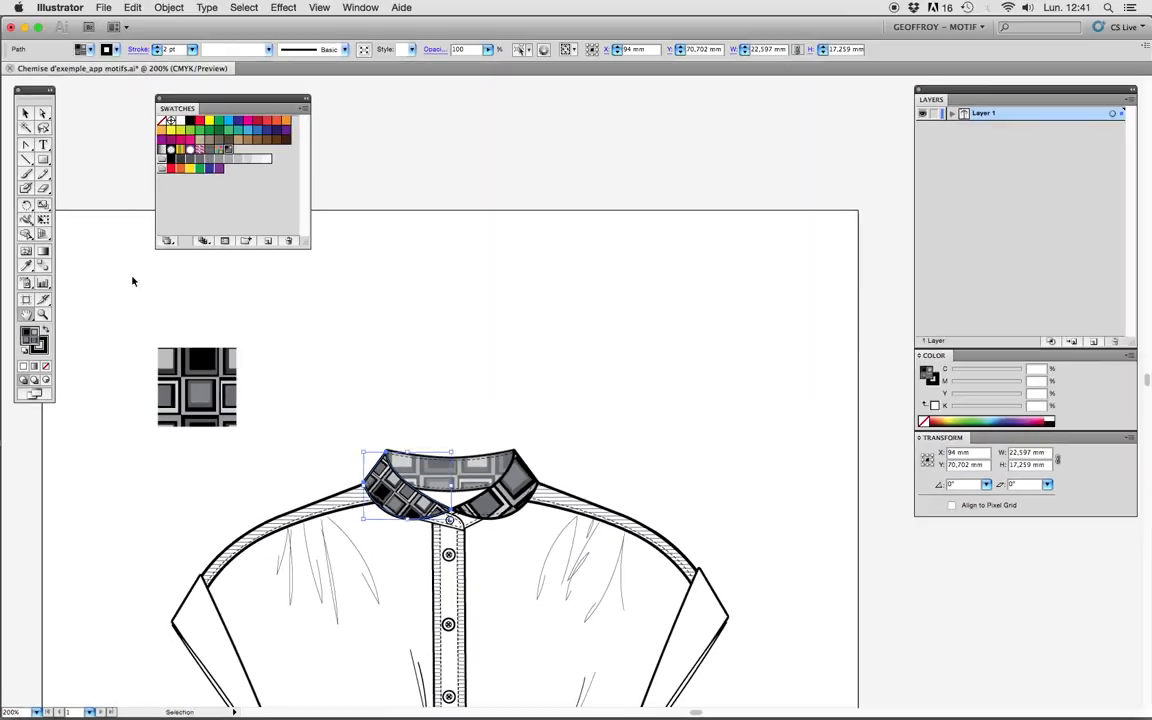
pyautogui.press('space')
pyautogui.moveTo(320, 420); pyautogui.dragTo(404, 251)
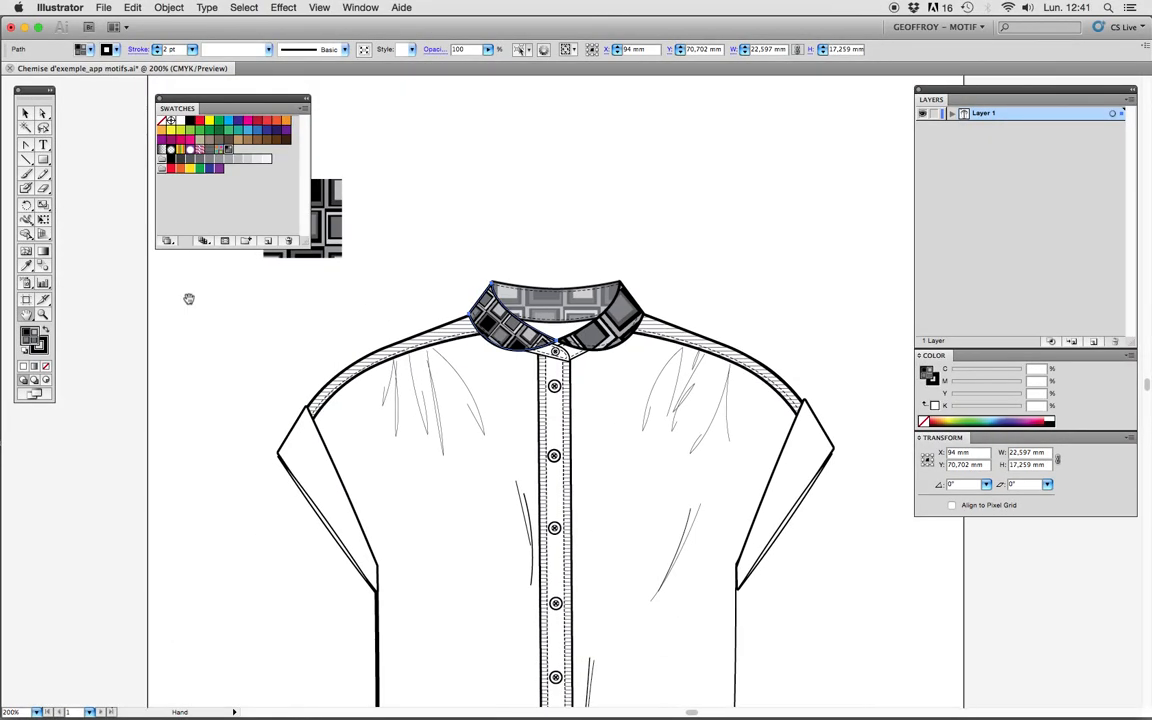
pyautogui.click(25, 113)
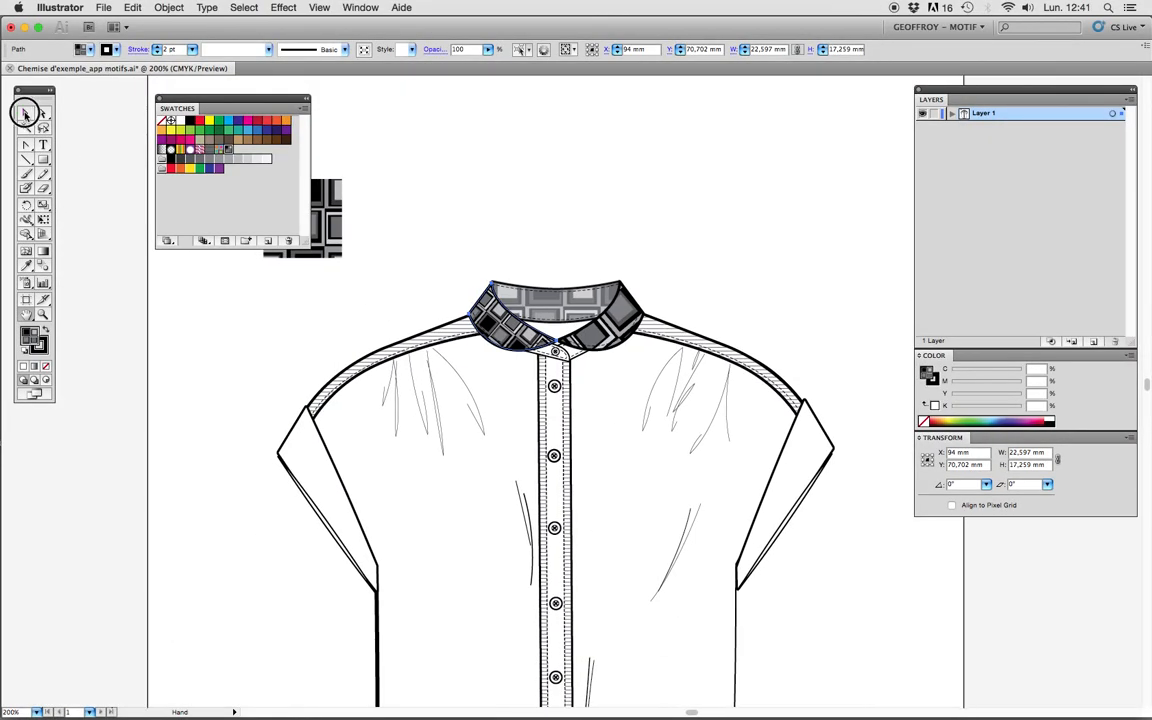
pyautogui.click(540, 252)
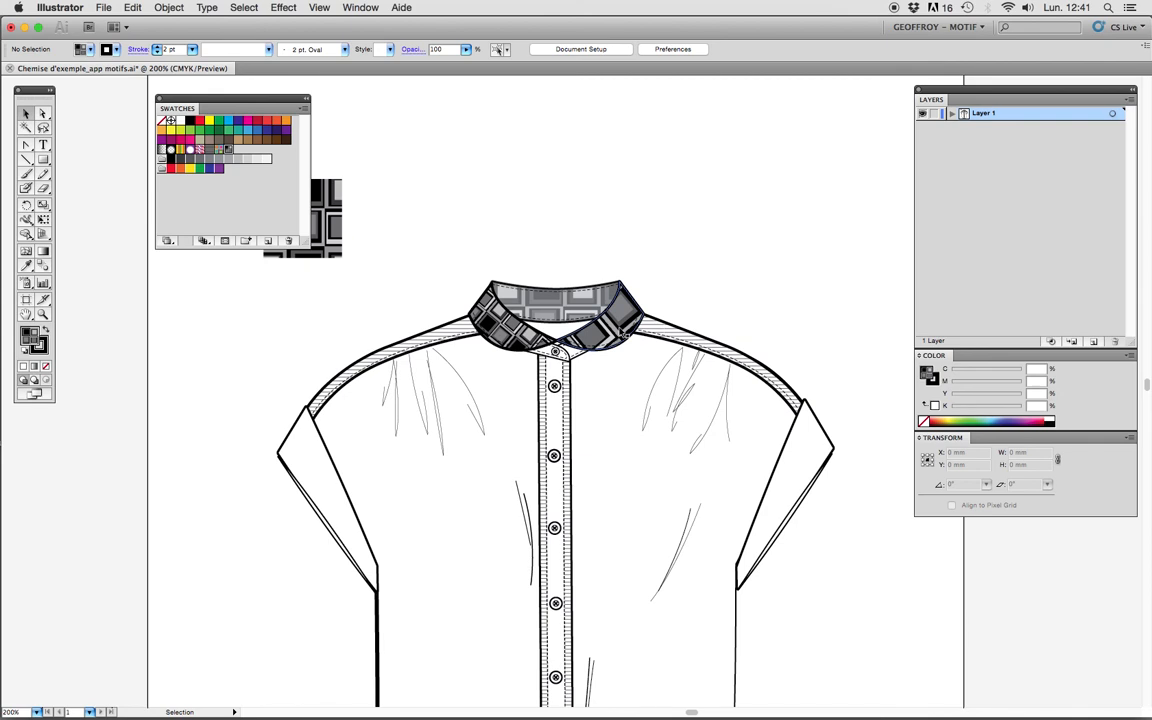
# - Copy the left collar flap's squares pattern fill and stroke onto the left sleeve with the Eyedropper tool
pyautogui.click(316, 482)
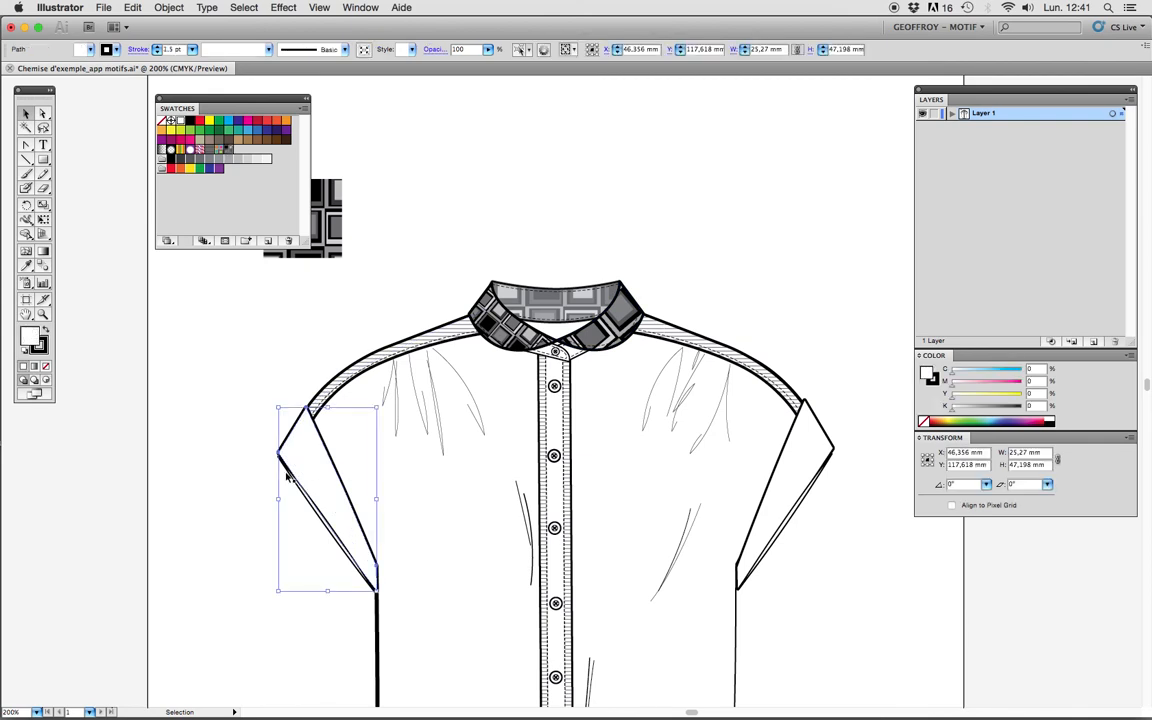
pyautogui.click(26, 265)
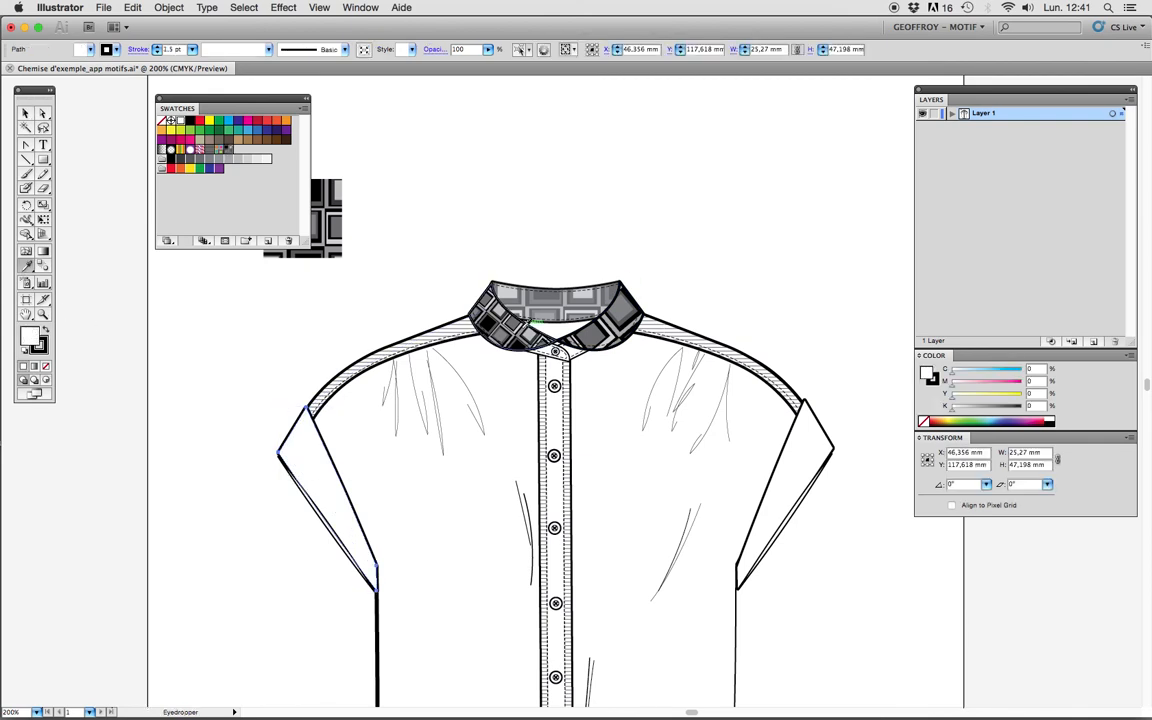
pyautogui.click(25, 114)
pyautogui.click(317, 465)
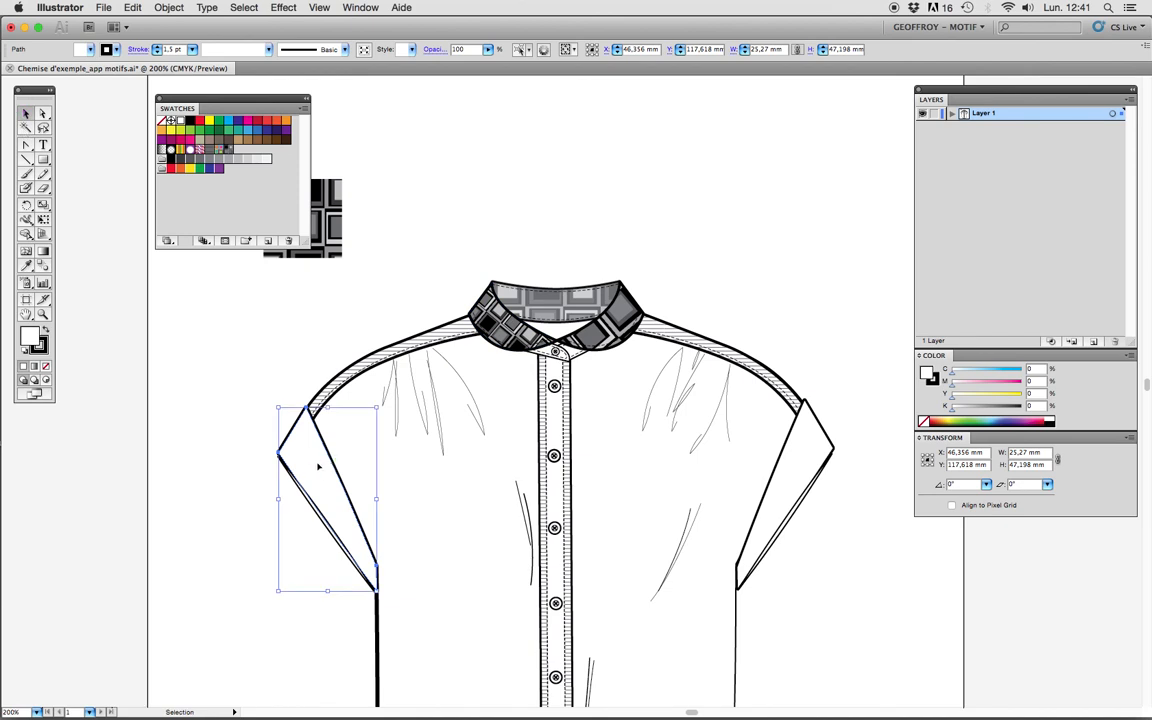
pyautogui.click(26, 265)
pyautogui.click(505, 318)
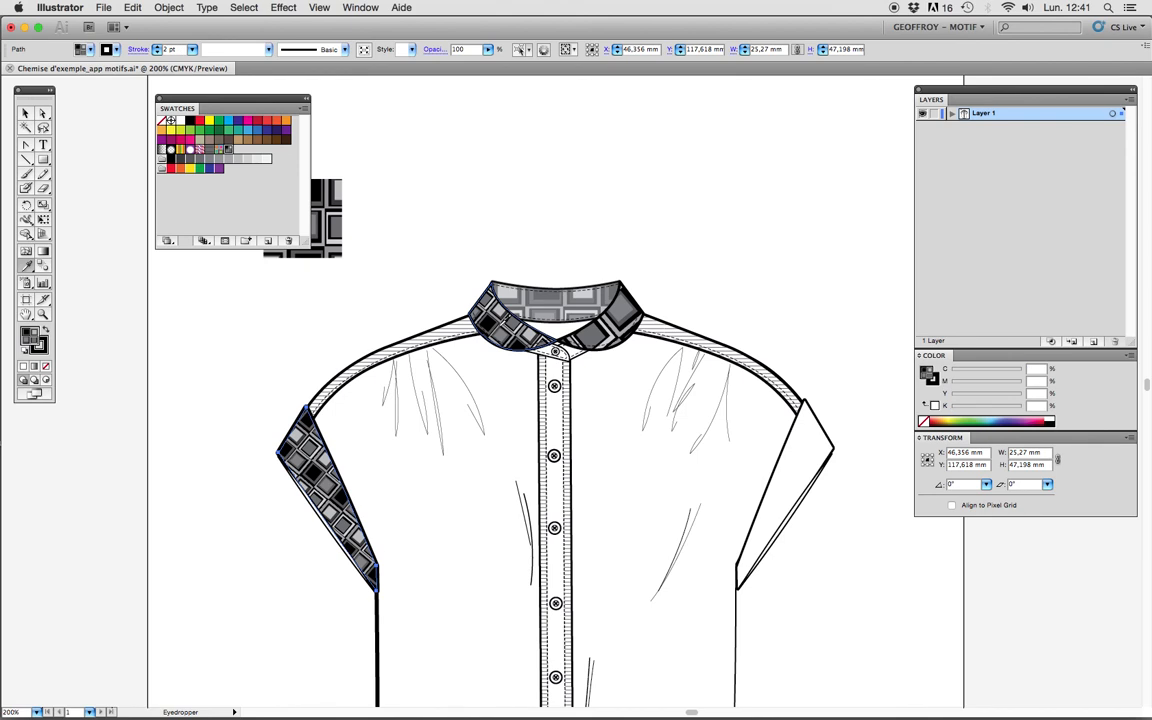
# - Rotate only the pattern inside the left sleeve by 30°, leaving the shape itself unrotated, and apply it
pyautogui.click(25, 113)
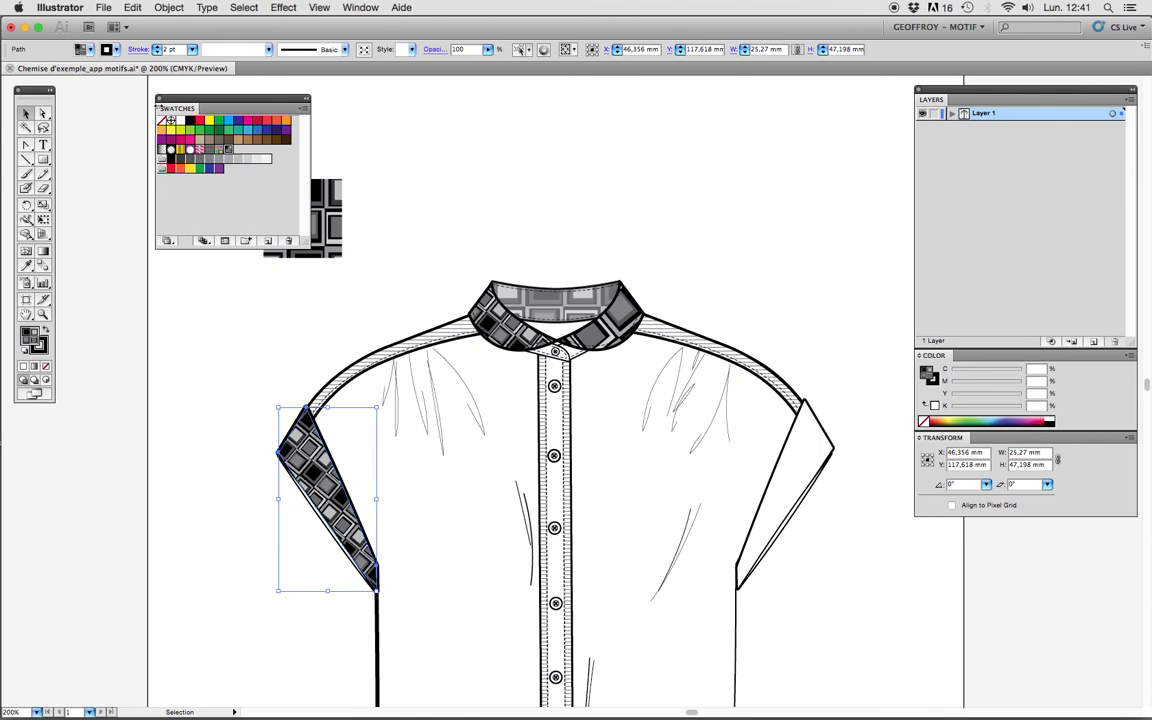
pyautogui.click(168, 9)
pyautogui.moveTo(227, 25)
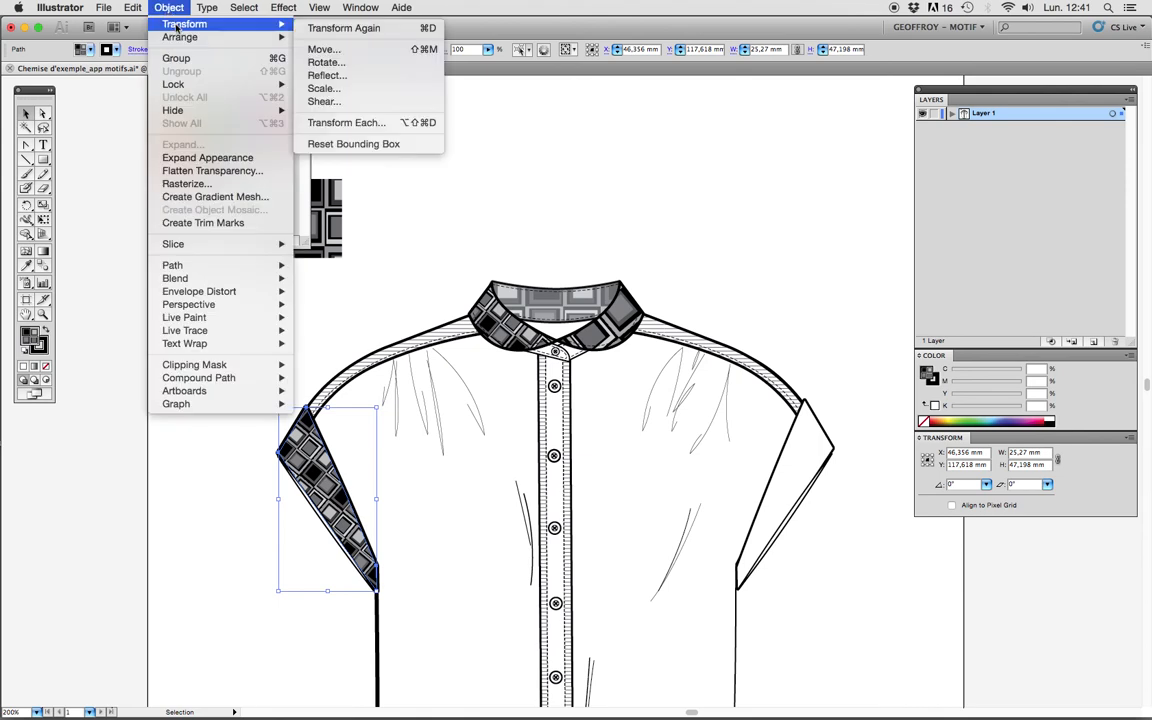
pyautogui.click(325, 63)
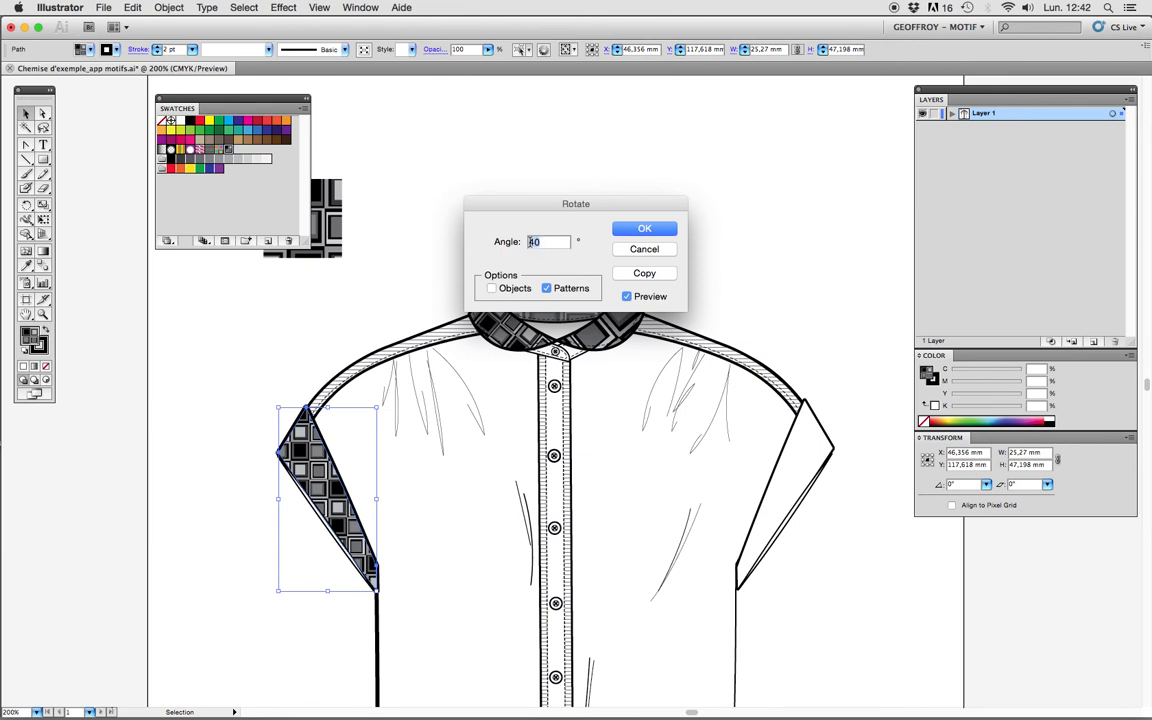
pyautogui.write('30')
pyautogui.click(626, 296)
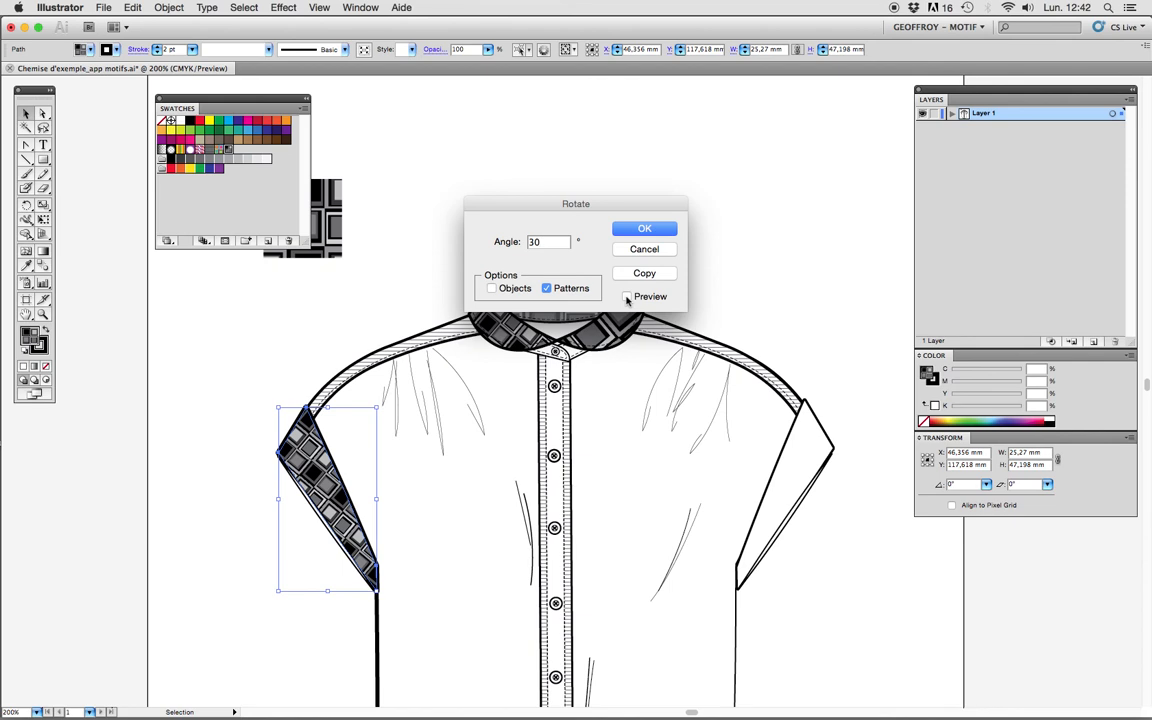
pyautogui.click(644, 229)
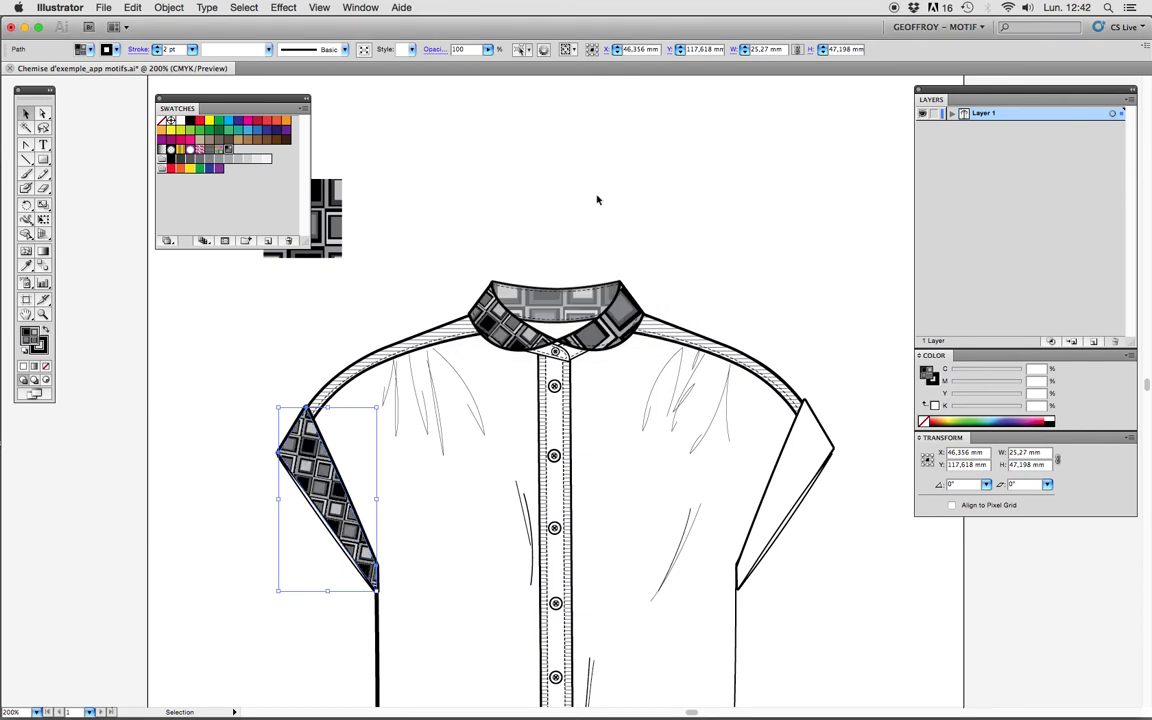
pyautogui.click(394, 259)
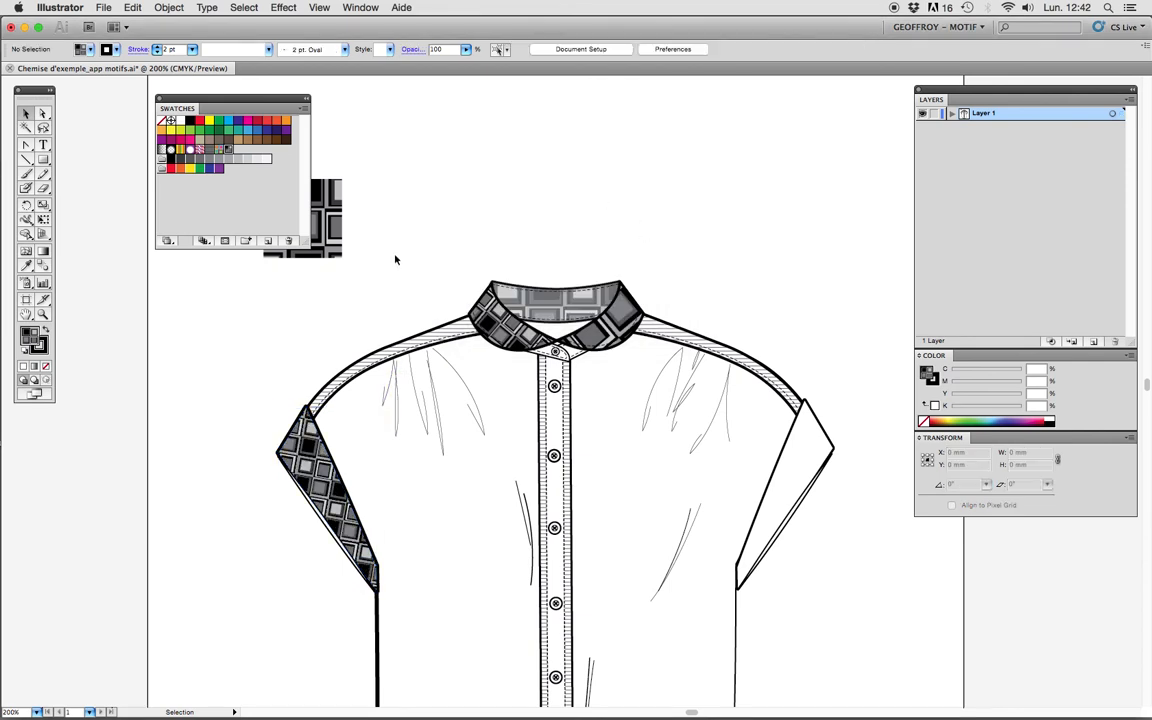
# - Start another patterns-only rotation on the left sleeve and preview it at an angle of 60°
pyautogui.click(312, 470)
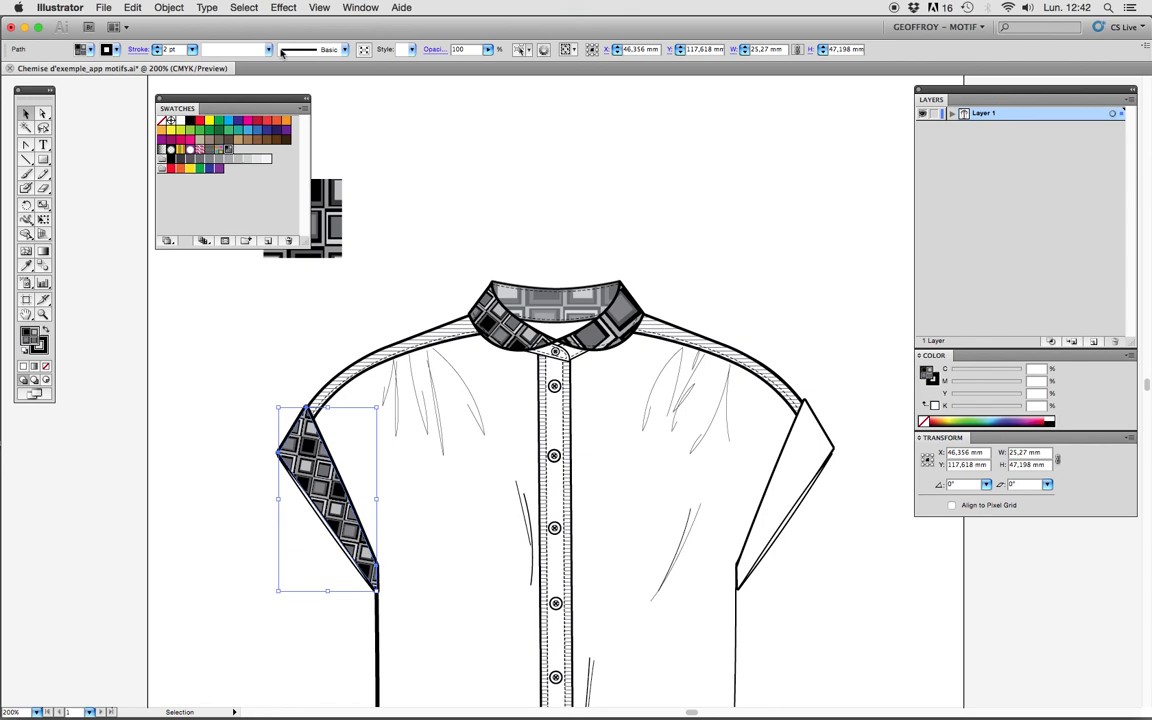
pyautogui.click(168, 7)
pyautogui.moveTo(190, 24)
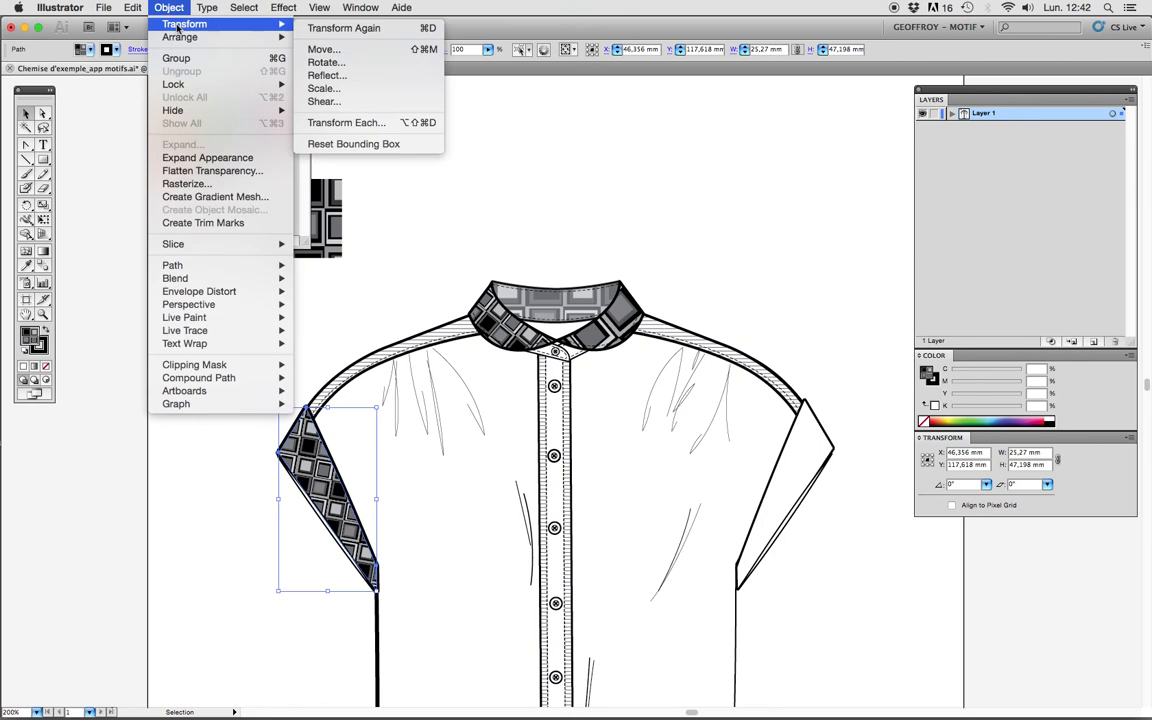
pyautogui.click(326, 63)
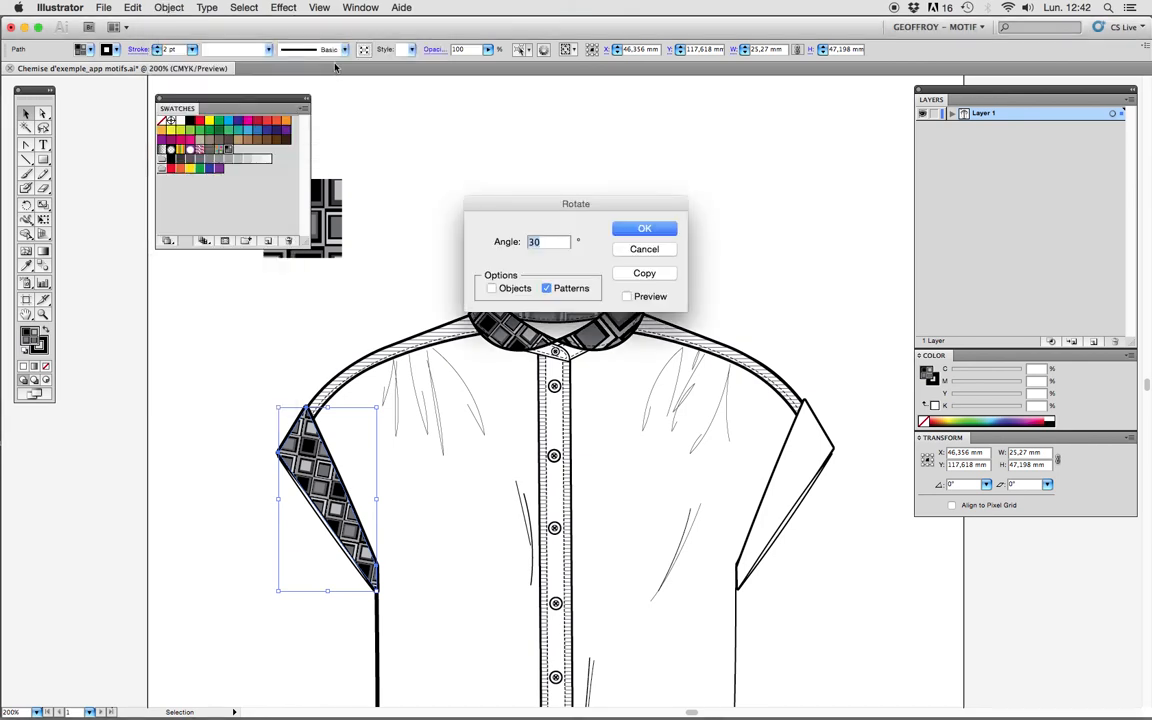
pyautogui.click(627, 296)
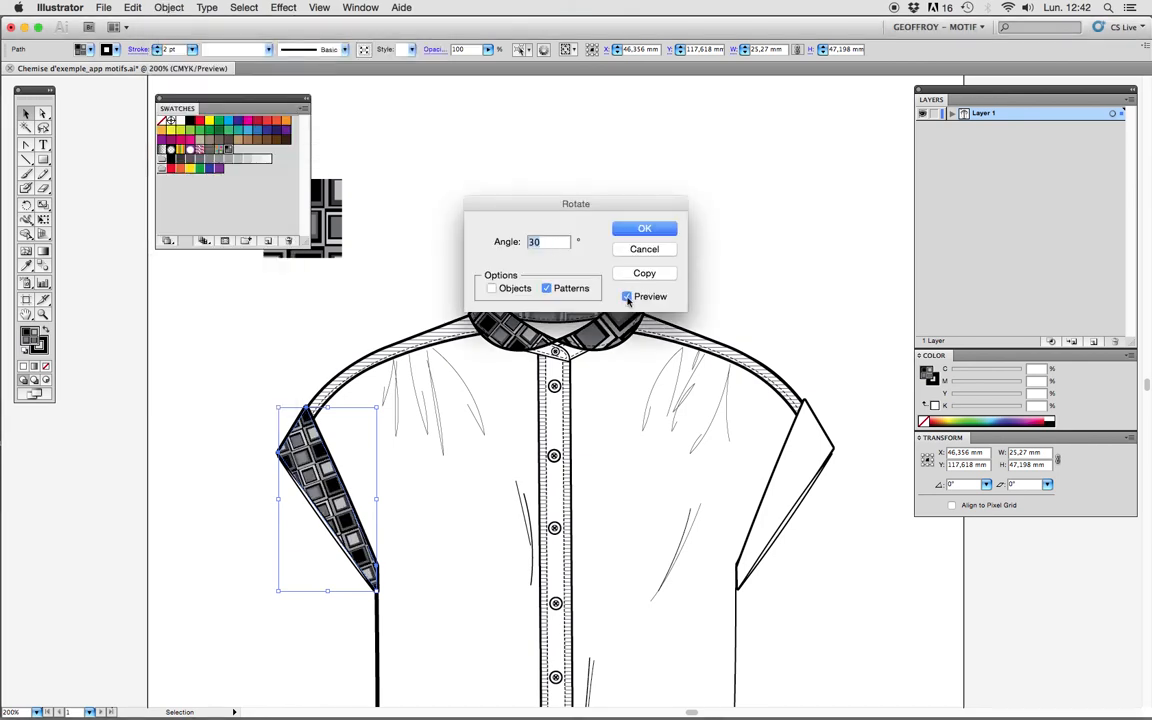
pyautogui.moveTo(545, 241); pyautogui.dragTo(525, 243)
pyautogui.write('60')
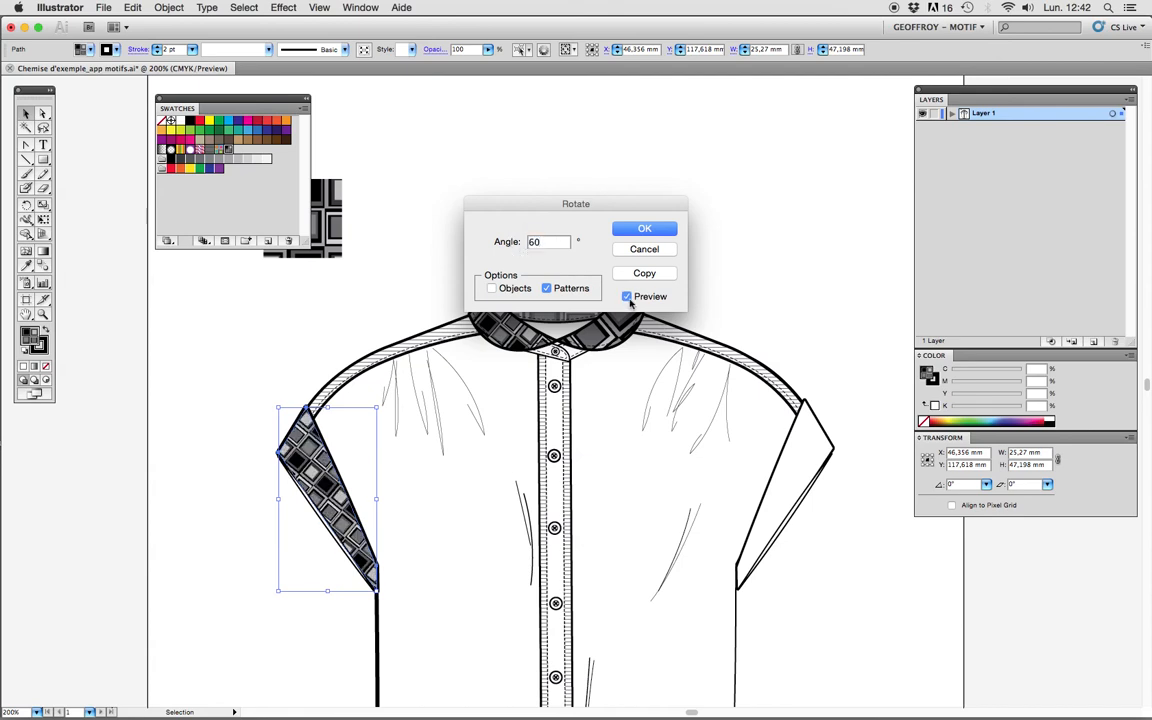
# - Set the left sleeve's pattern rotation to 80°, compare it with and without the preview, apply it and deselect the sleeve
pyautogui.moveTo(543, 242); pyautogui.dragTo(528, 243)
pyautogui.write('80')
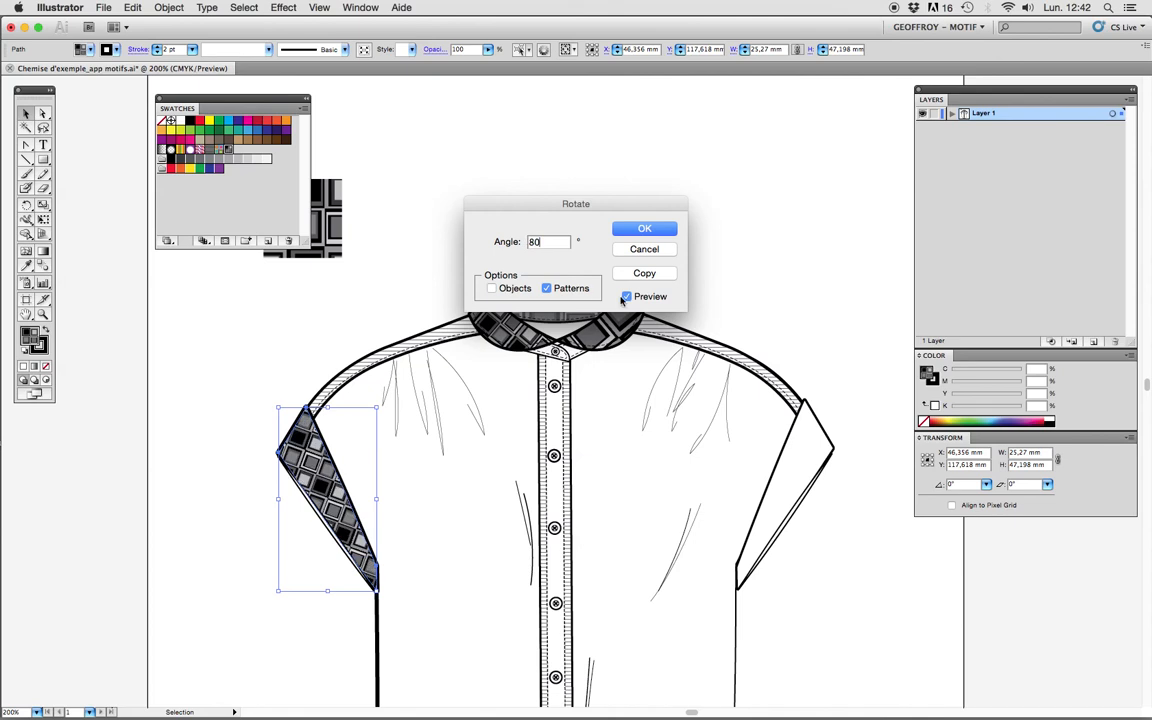
pyautogui.click(626, 297)
pyautogui.click(627, 297)
pyautogui.click(641, 230)
pyautogui.click(456, 196)
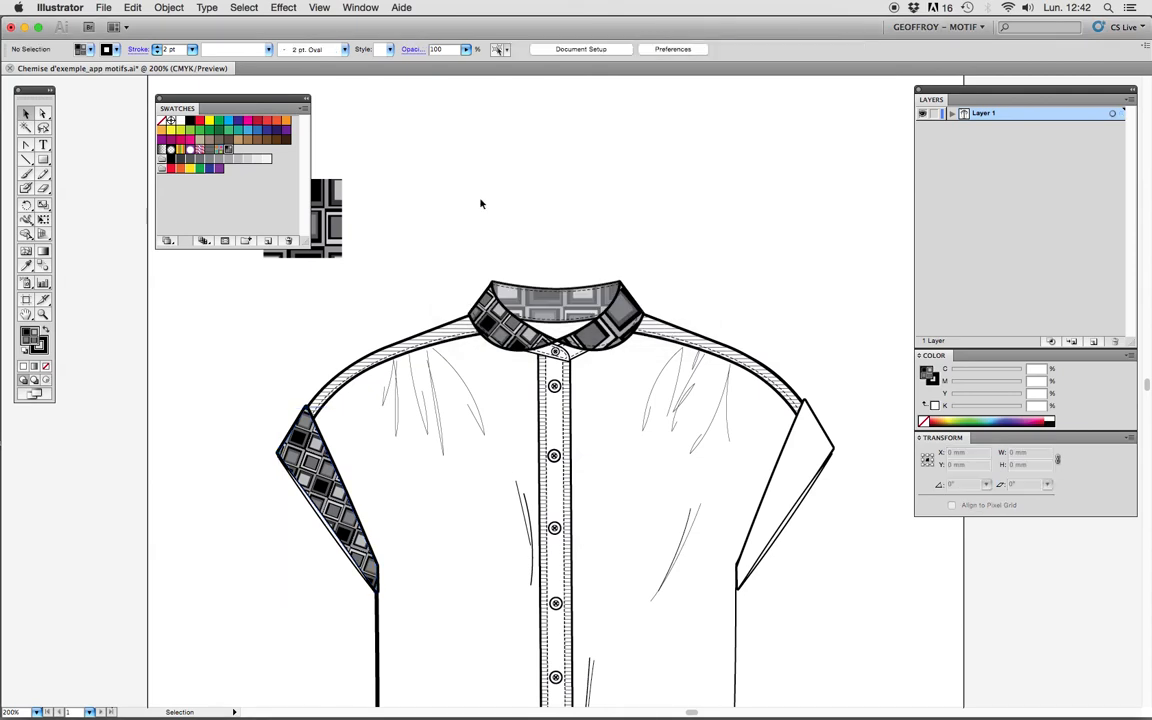
# - Copy the left sleeve's squares pattern fill and stroke onto the right sleeve with the Eyedropper tool, then deselect it with the Selection tool
pyautogui.click(798, 486)
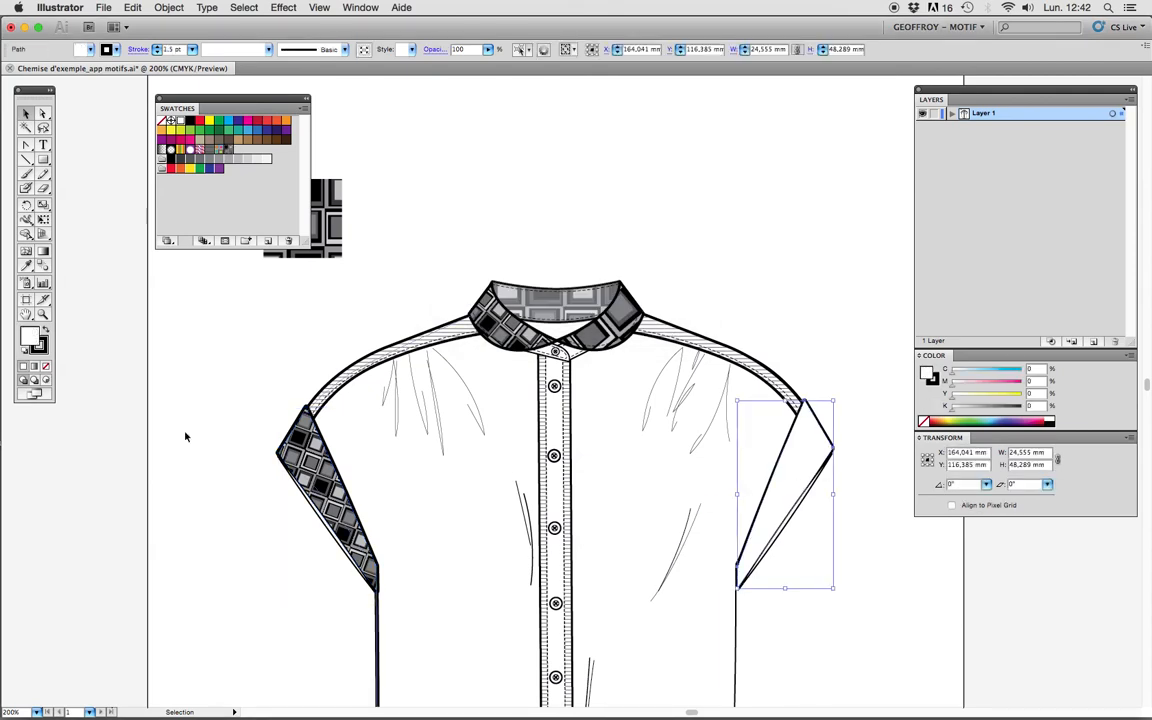
pyautogui.click(26, 266)
pyautogui.click(312, 452)
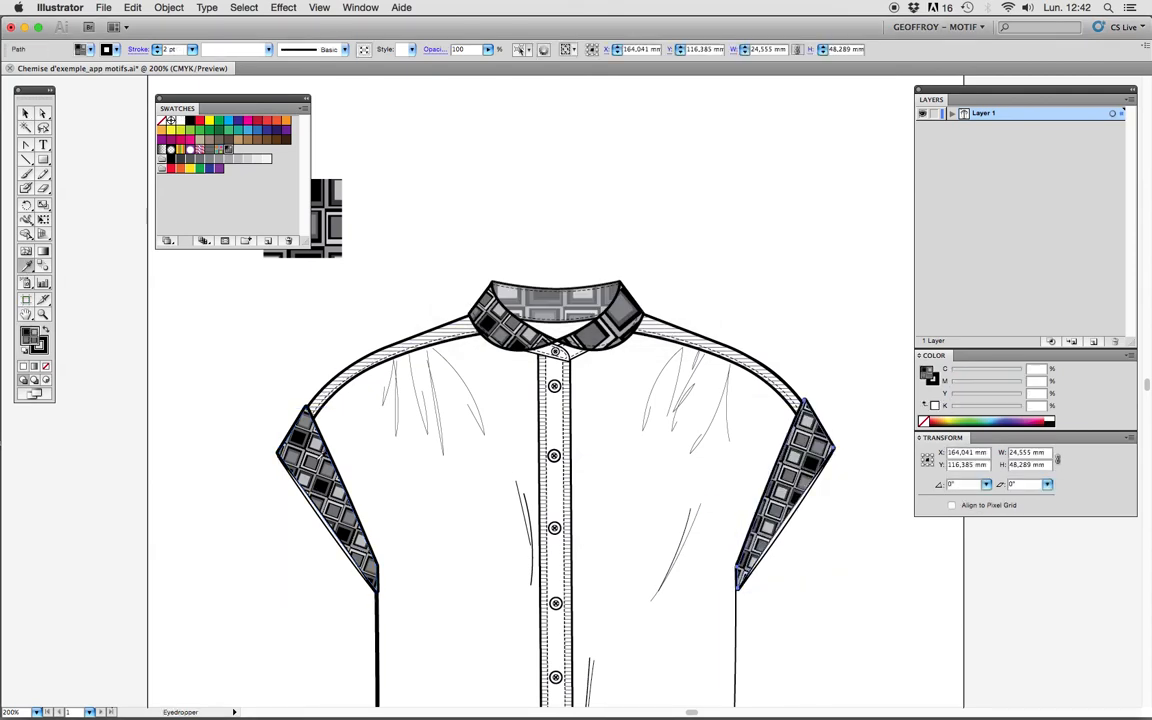
pyautogui.click(27, 113)
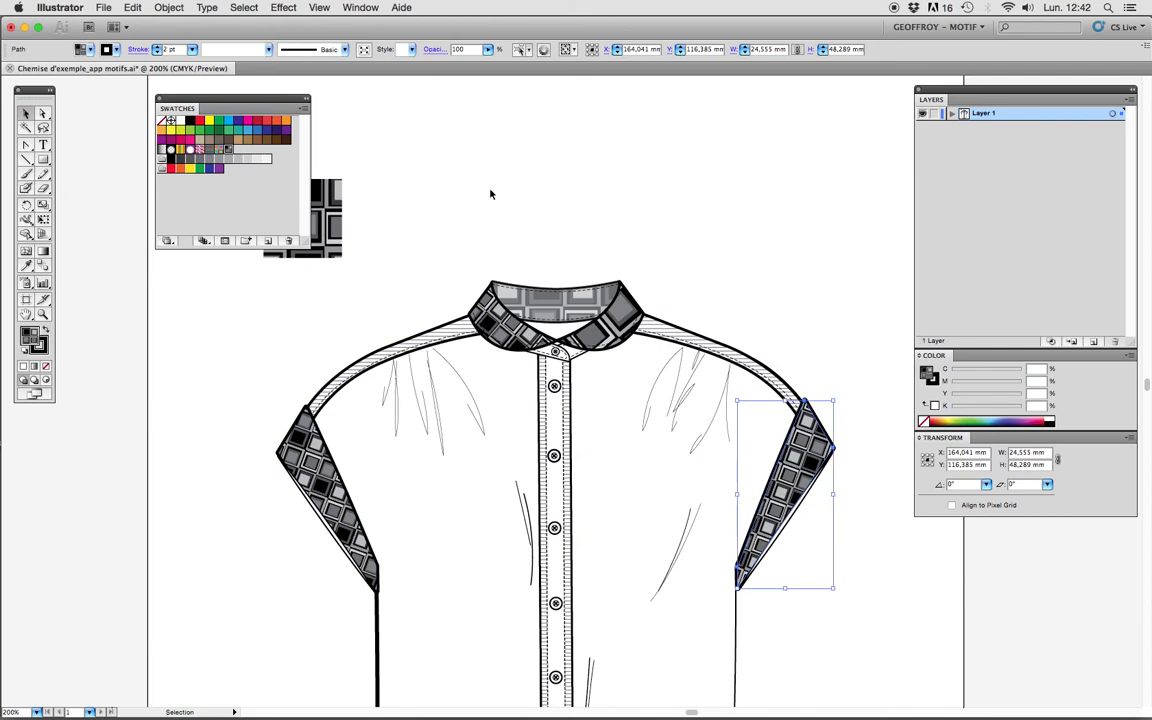
pyautogui.scroll(-3, 492, 192)
pyautogui.click(774, 213)
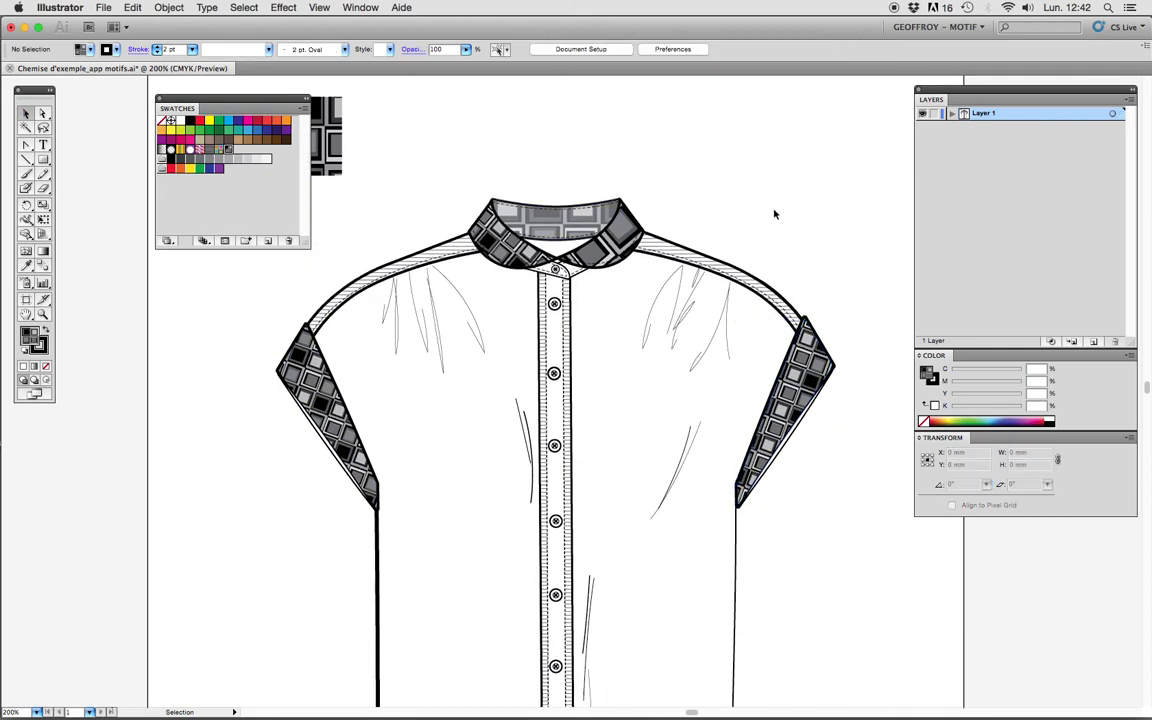
pyautogui.press('super+minus')
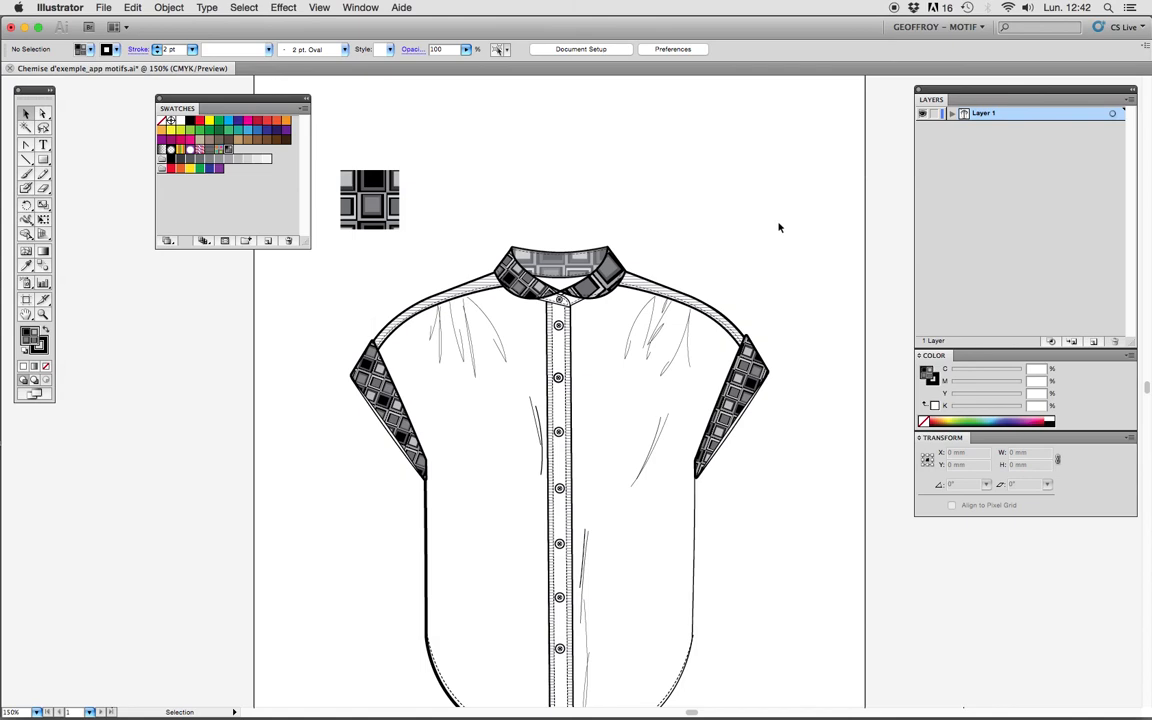
pyautogui.scroll(-3, 779, 227)
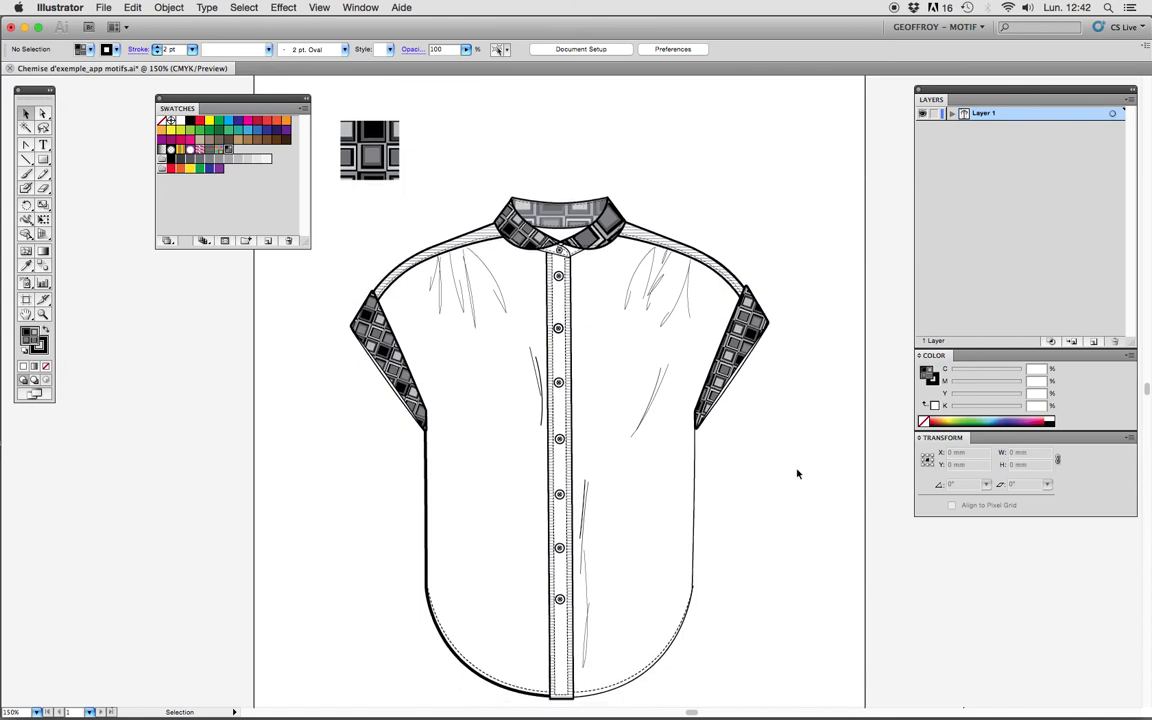